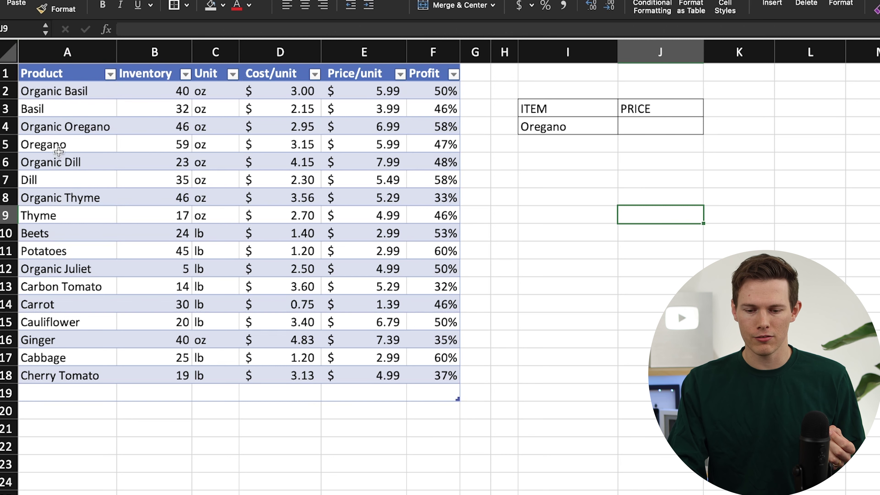
Check Oregano's 5.99 price, then start =vlookup( in J4 with I4 as the lookup value
click(61, 144)
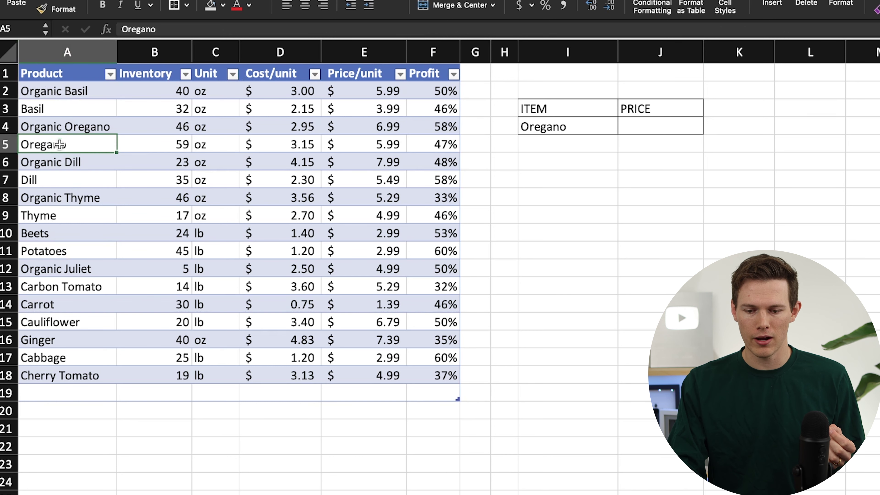
click(357, 142)
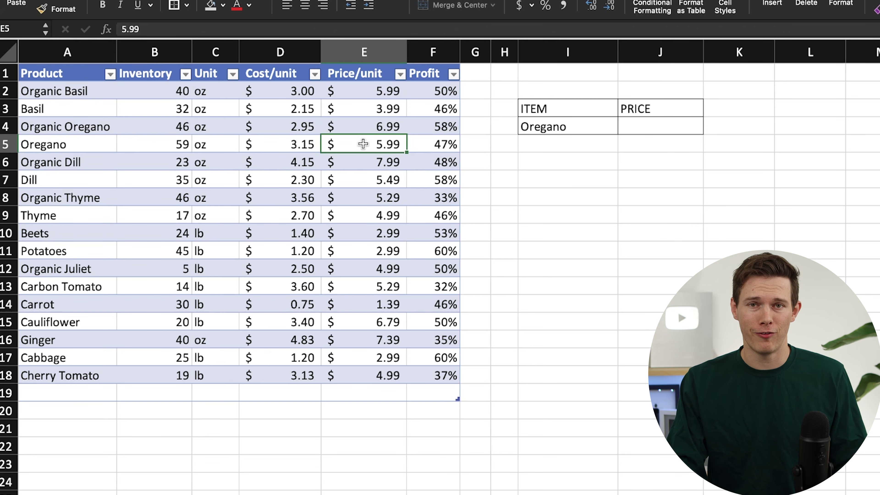
click(642, 130)
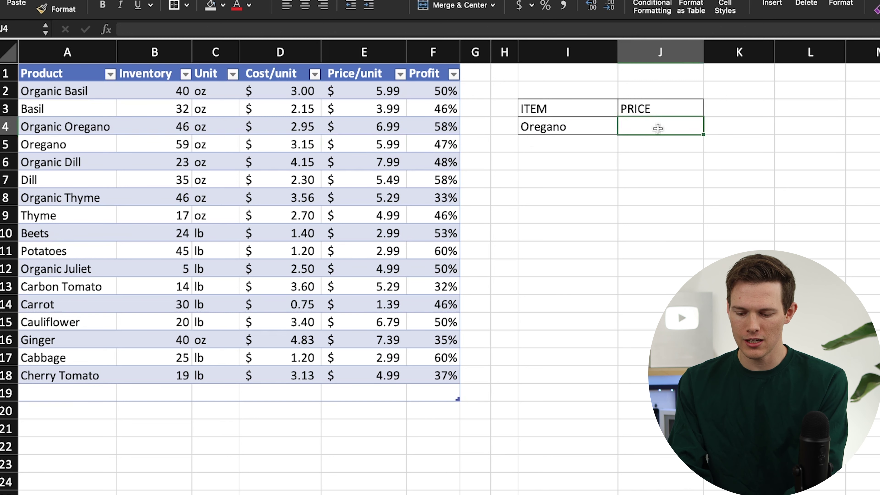
text(=vlookup)
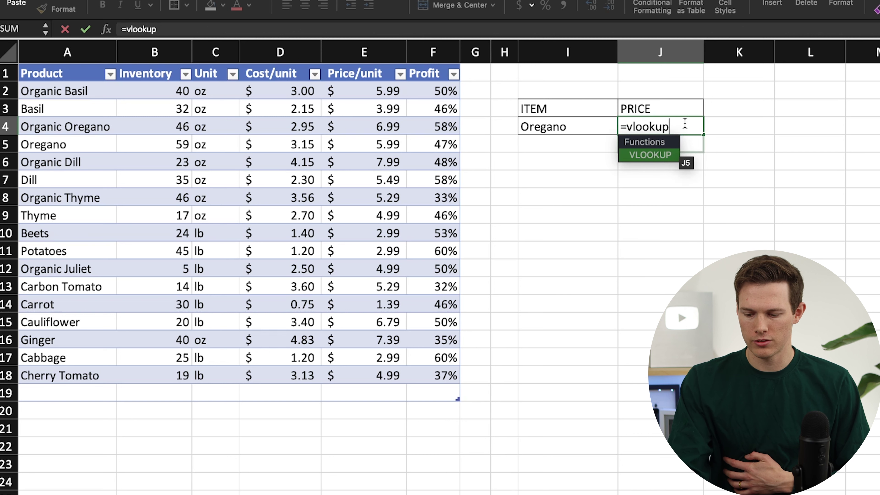
text(()
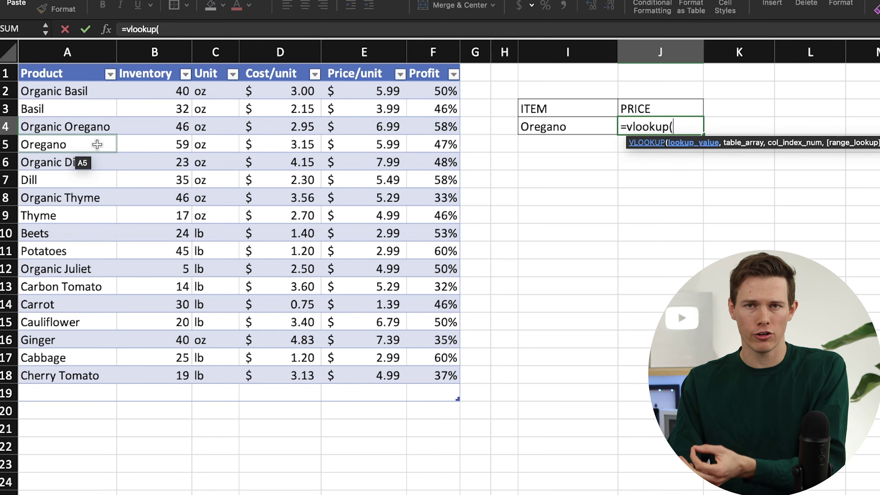
click(567, 125)
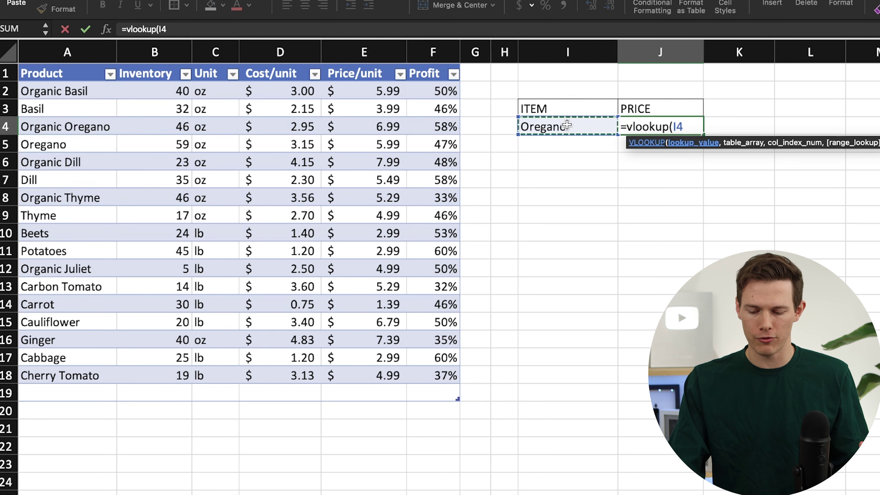
text(,)
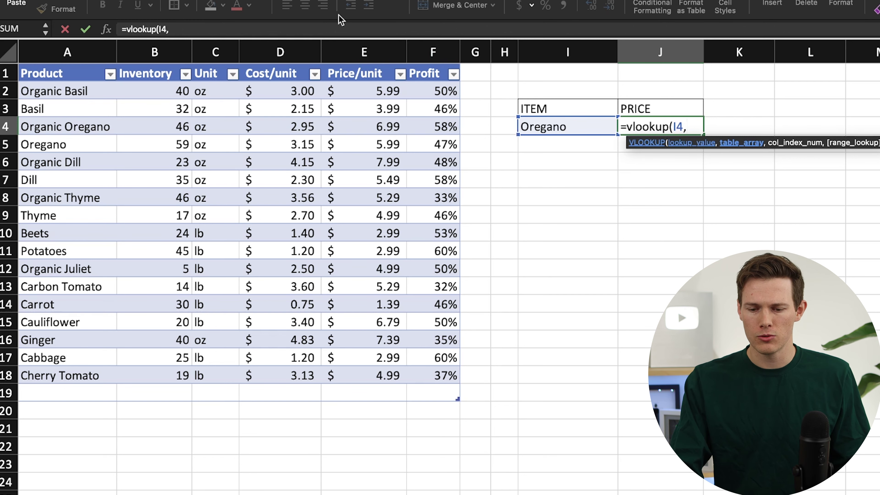
Complete J4 as =vlookup(I4,Table4[#All],5,FALSE) so it returns Oregano's $5.99
drag(77, 73, 418, 387)
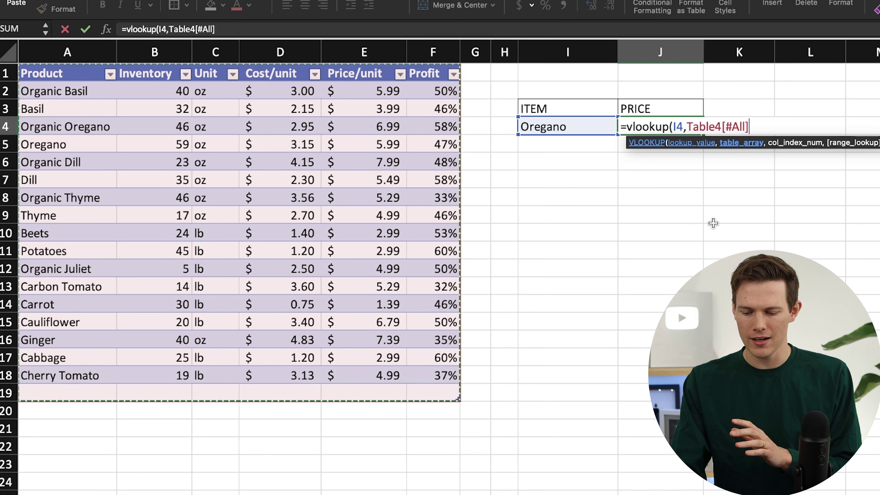
text(,)
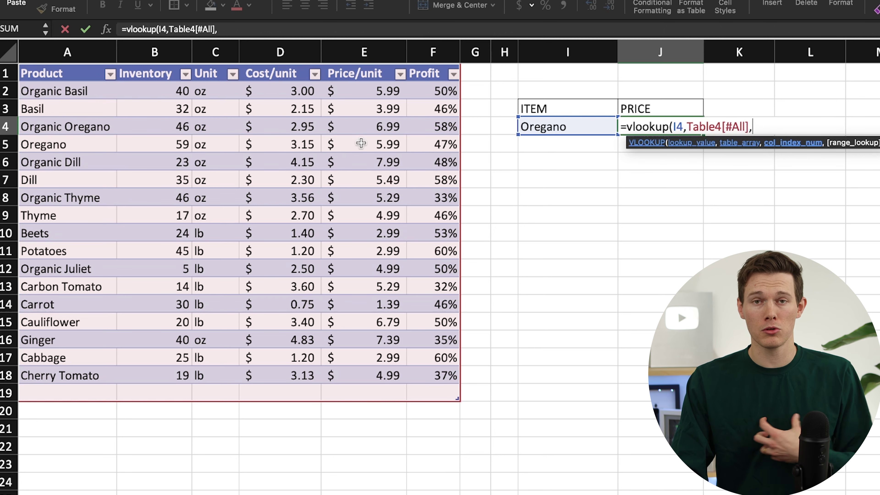
text(5)
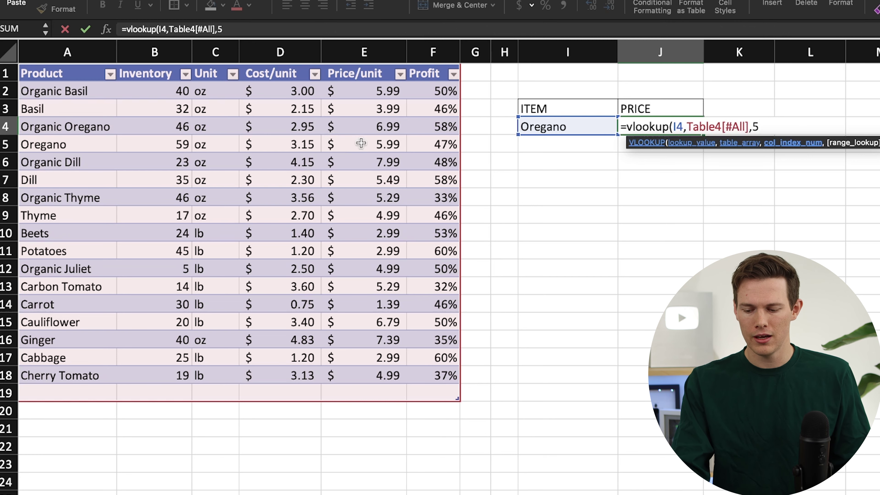
text(,)
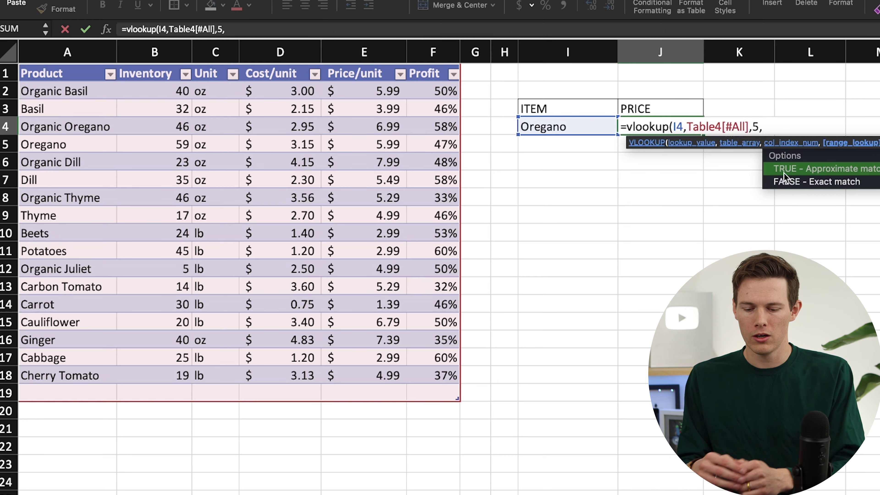
text(FALSE)
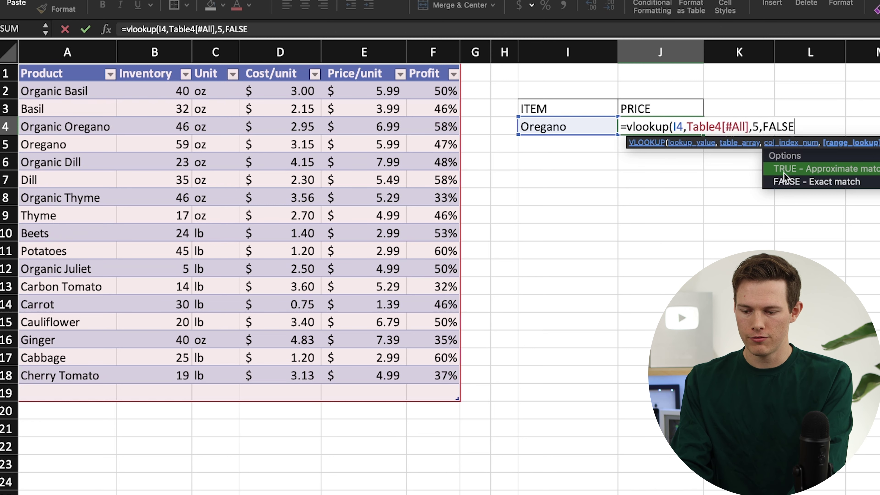
text())
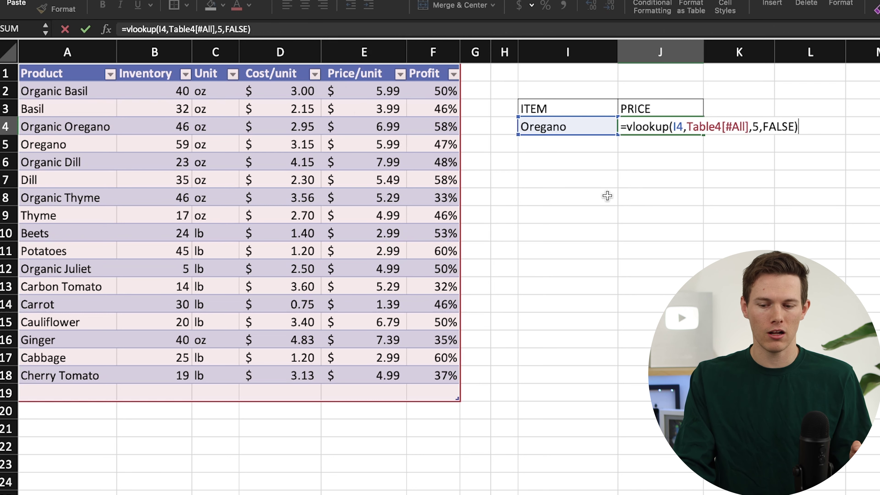
key(Return)
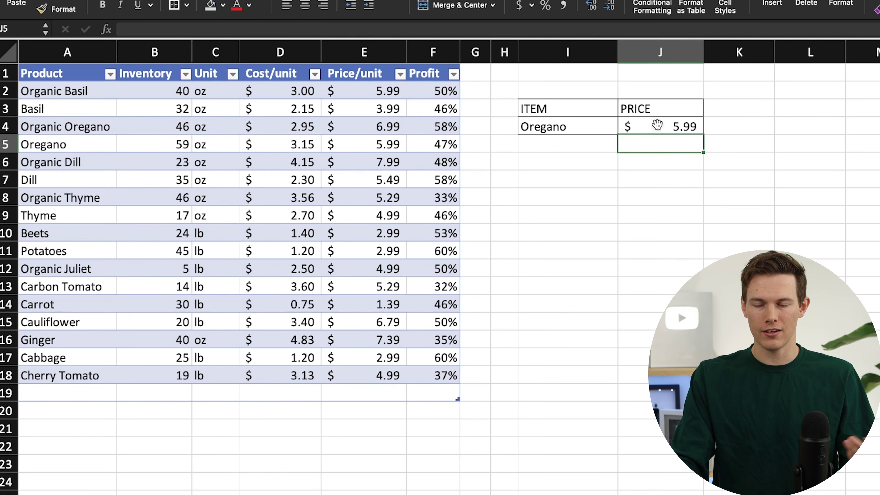
Look up Dill and then Carrot by entering each in I4
click(585, 130)
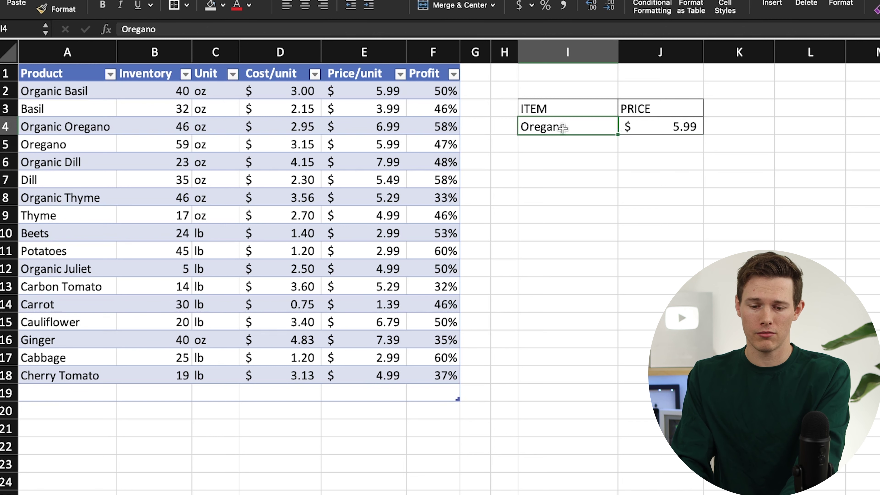
text(Dill)
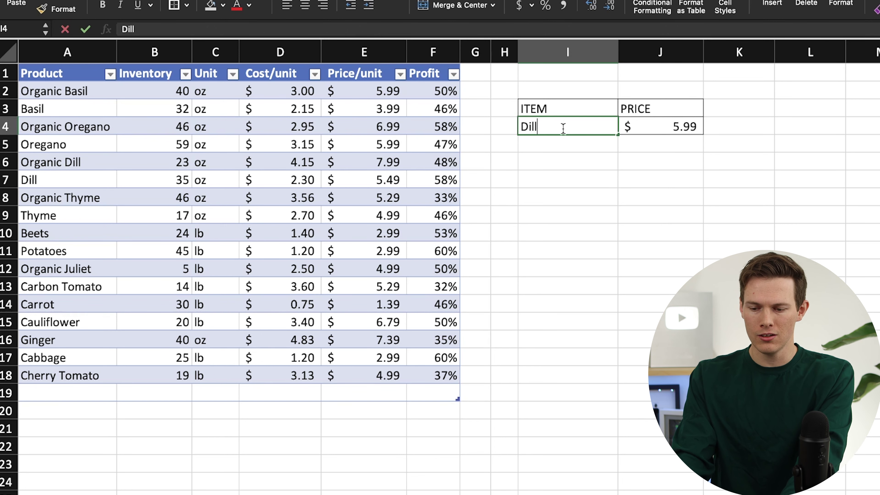
key(Return)
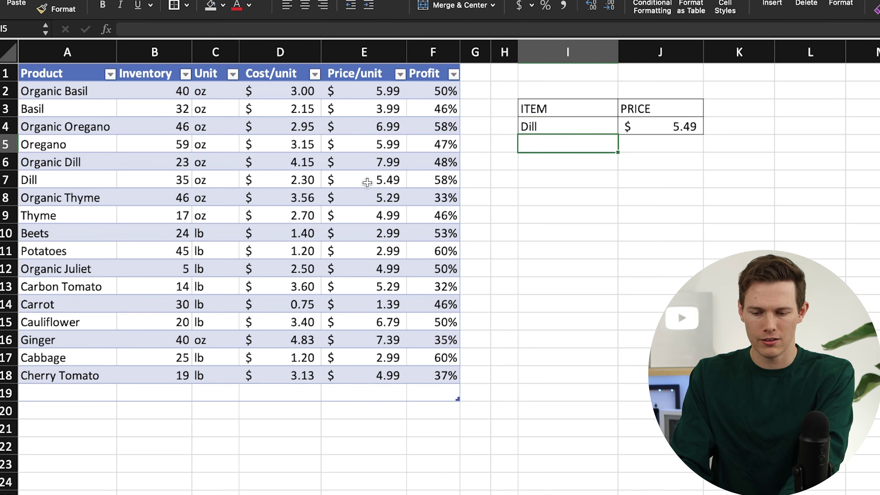
click(547, 121)
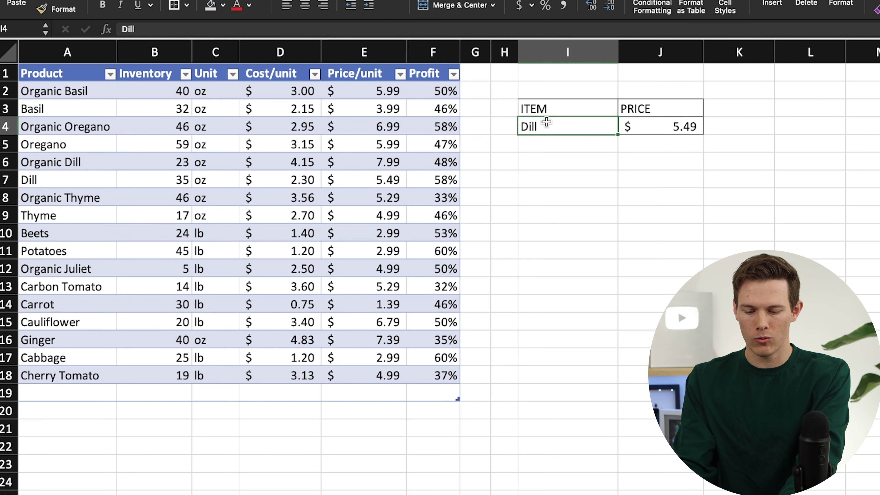
text(Carrot)
key(Return)
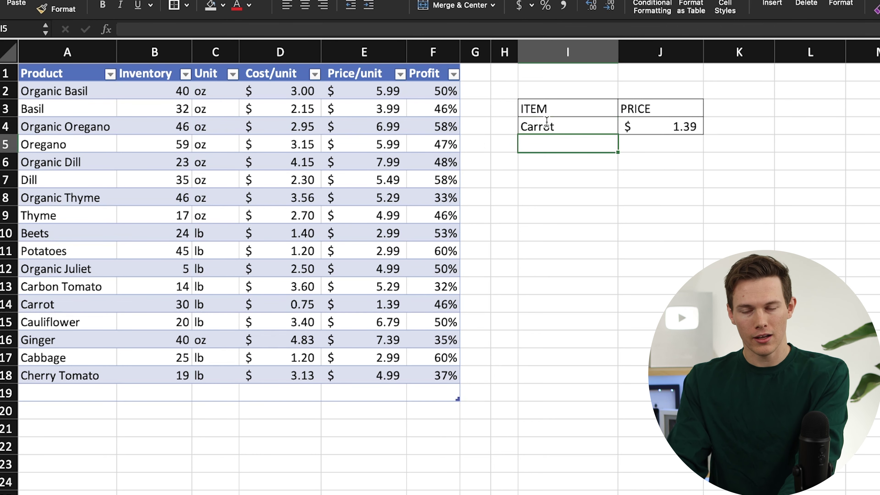
Change I4 to 'Organic Carrot' so the J4 price shows #N/A
click(540, 124)
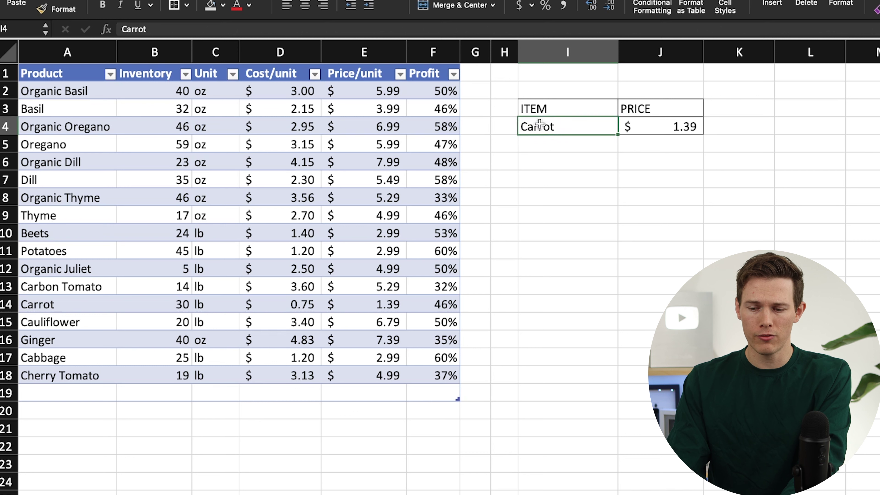
double_click(526, 126)
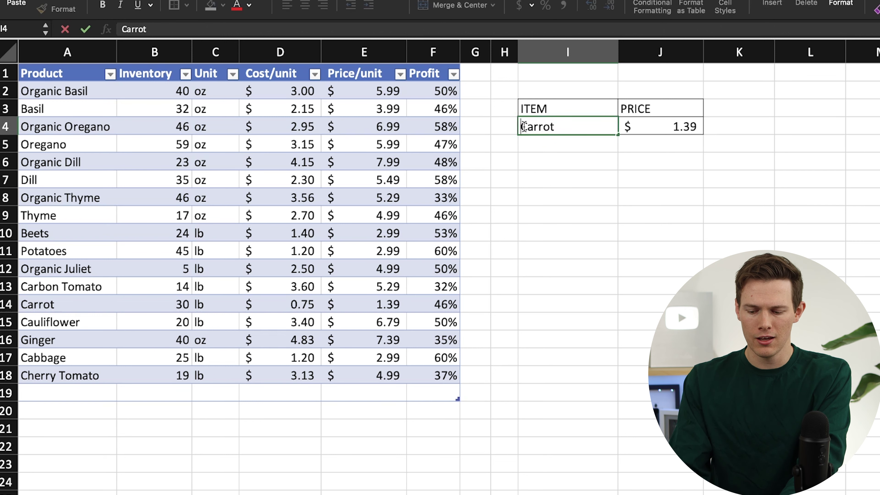
text(Organic)
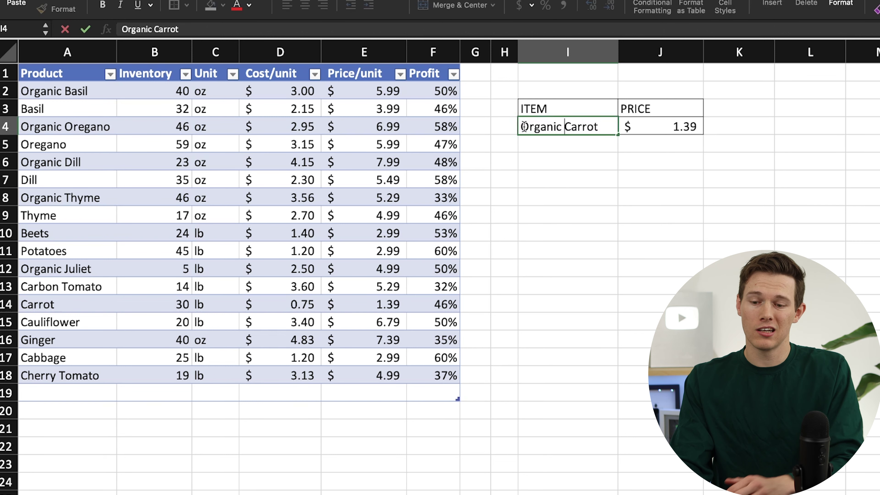
key(Return)
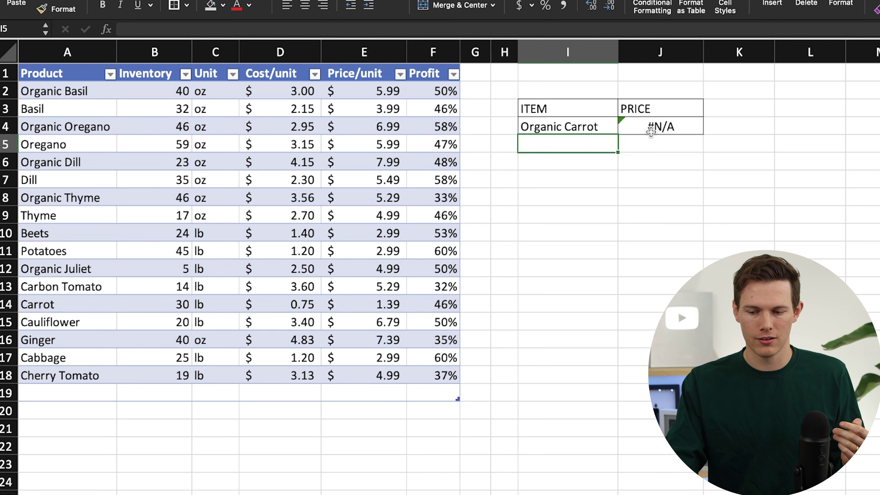
click(666, 127)
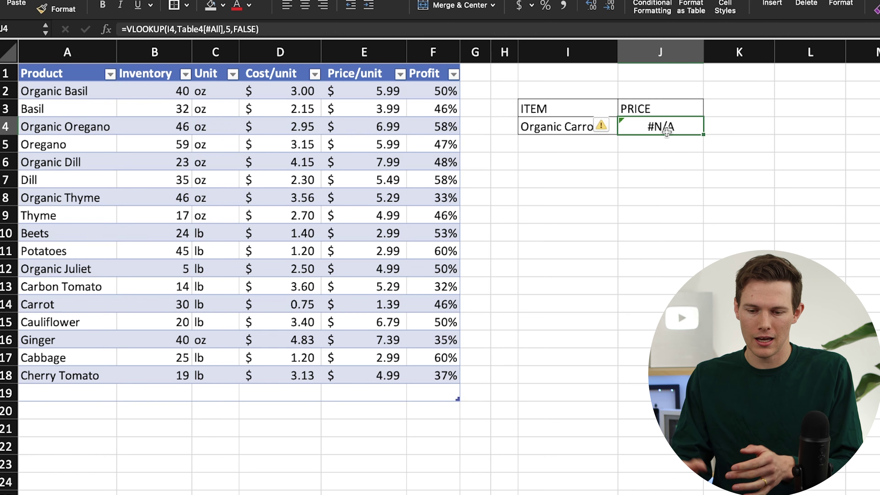
Wrap J4's VLOOKUP in IFERROR with the fallback text 'Item Does'
click(125, 28)
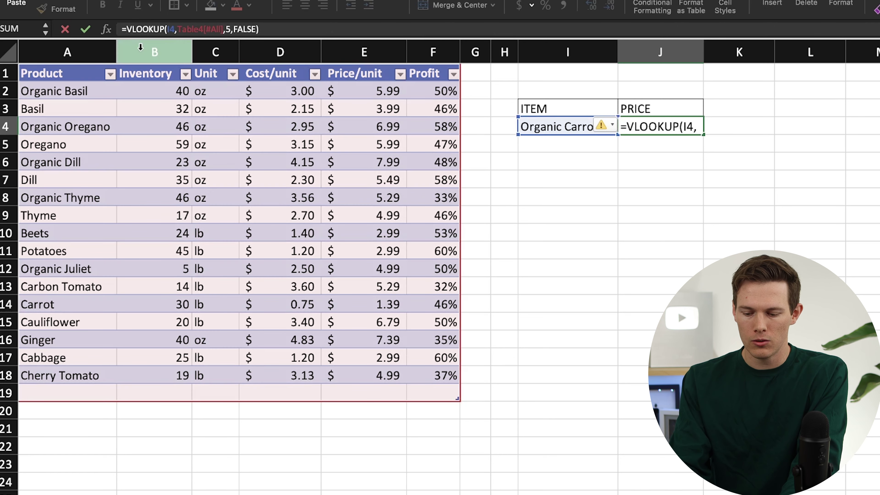
text(IFEROR)
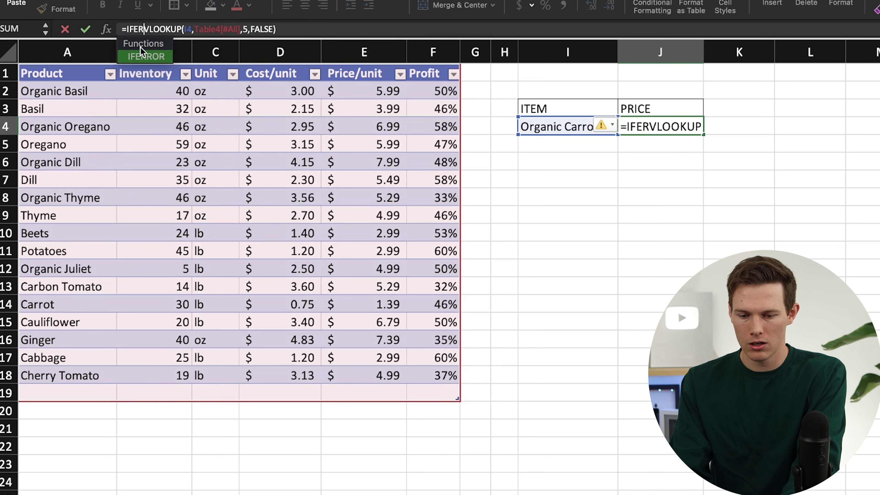
key(BackSpace)
key(BackSpace)
text(ROR()
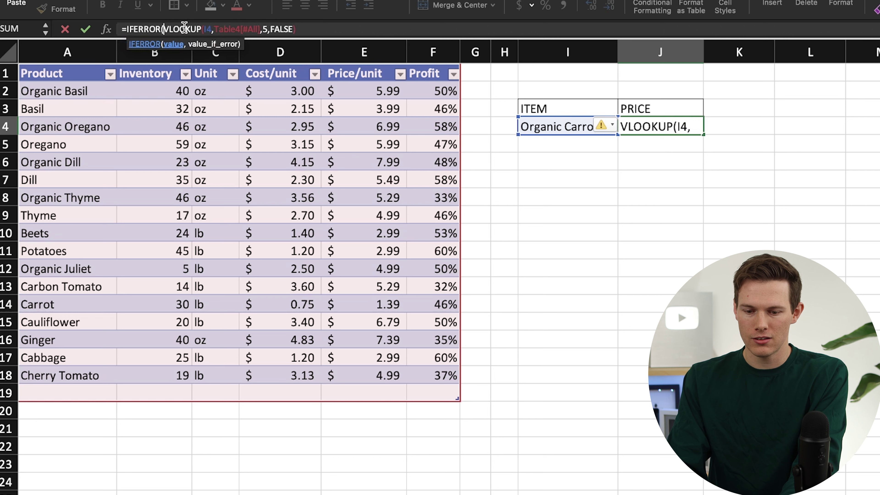
click(308, 27)
text(,)
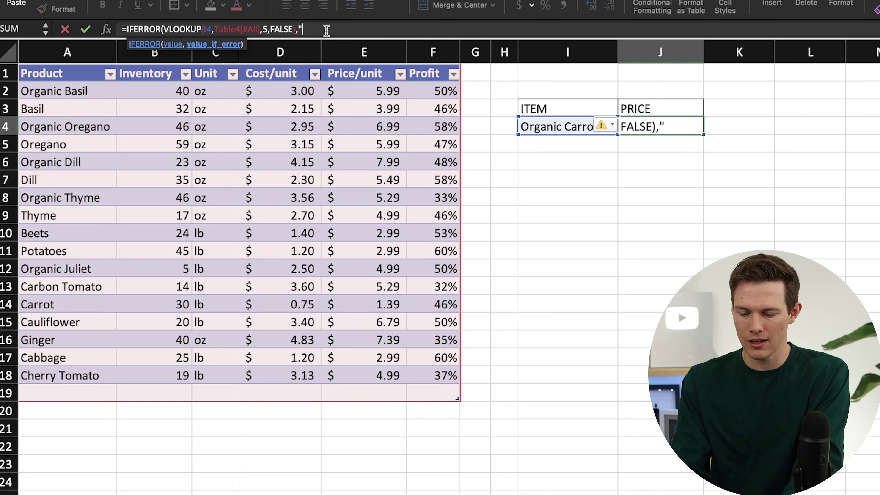
text(Item D)
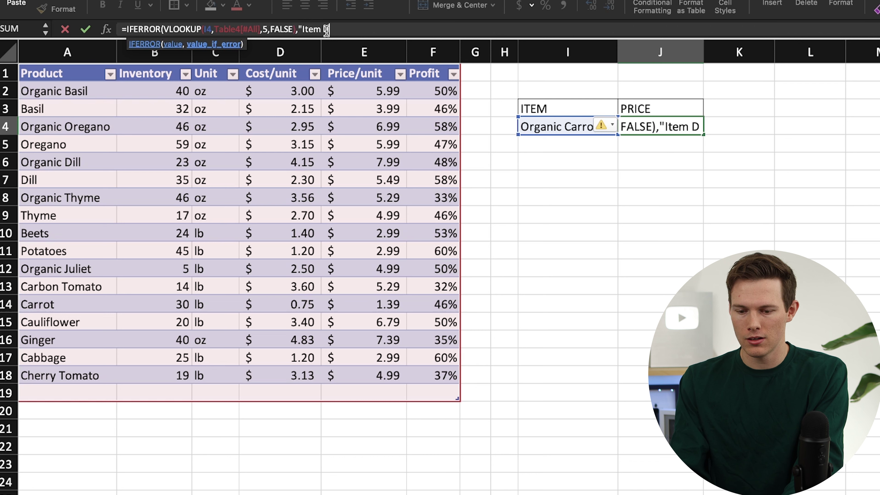
text(oes Not Exist)
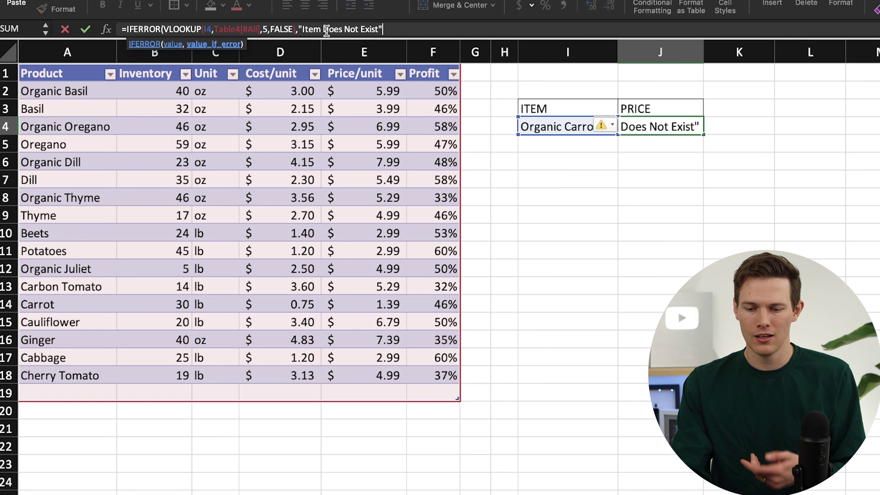
text())
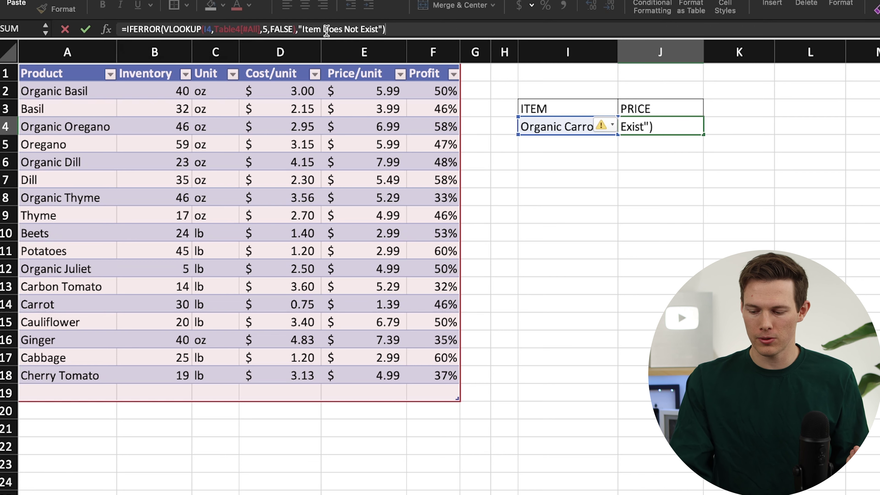
key(Return)
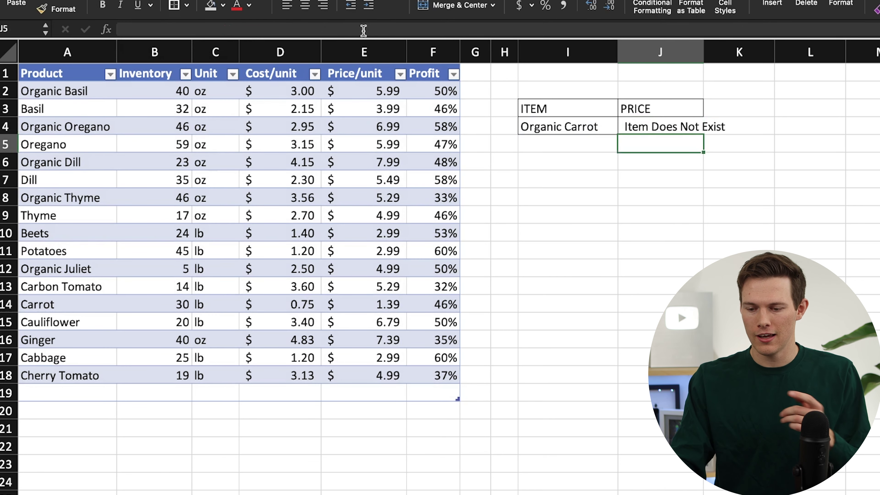
Replace Organic Carrot with Carrot in I4 so its $1.39 price appears
click(563, 125)
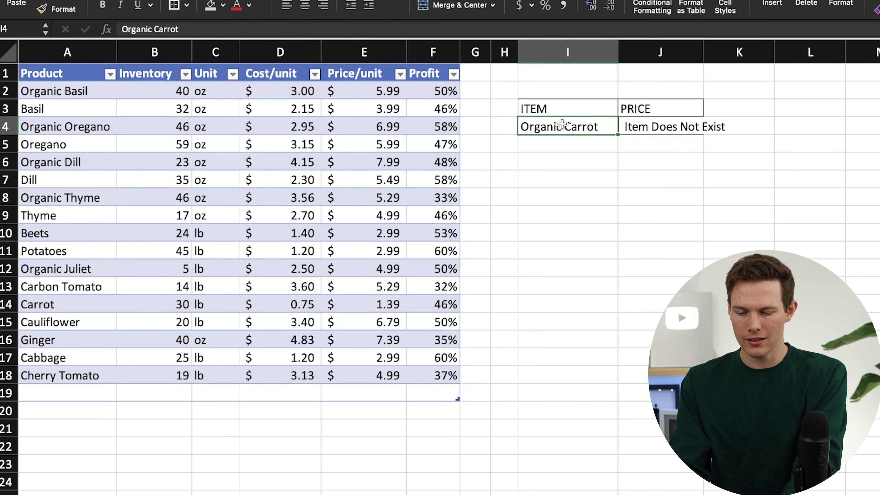
text(Carrot)
key(Return)
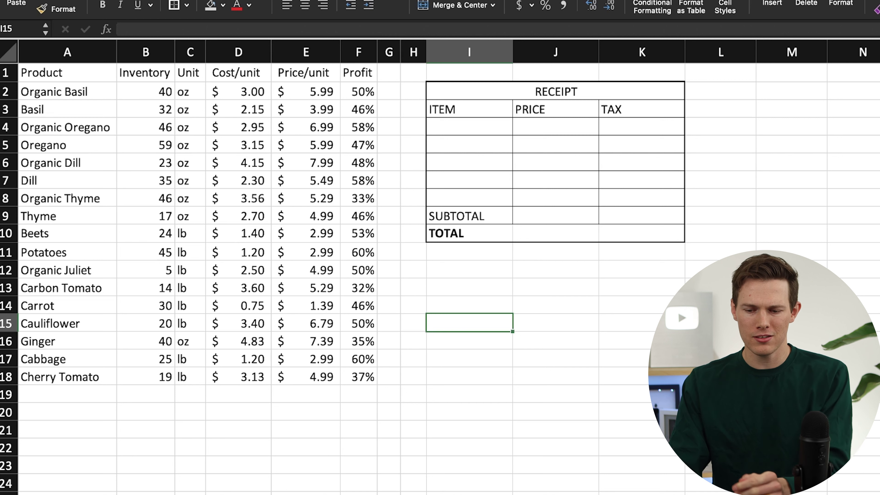
Enter Carrot, Dill, Beets, Ginger and Cabbbage down the ITEM column from I4
click(470, 127)
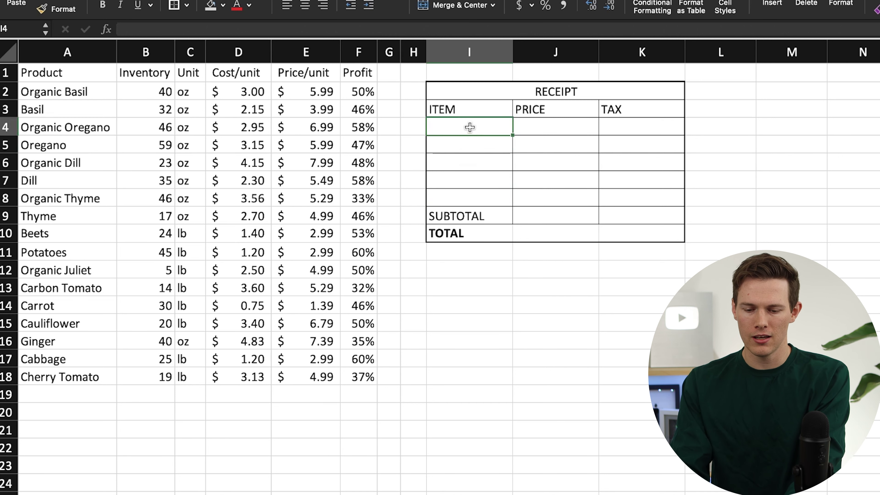
text(Carrot)
key(Return)
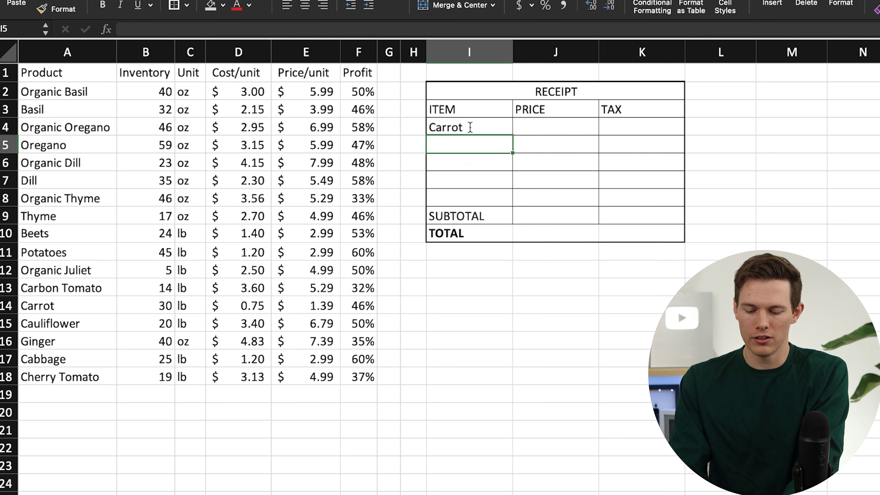
text(Dill)
key(Return)
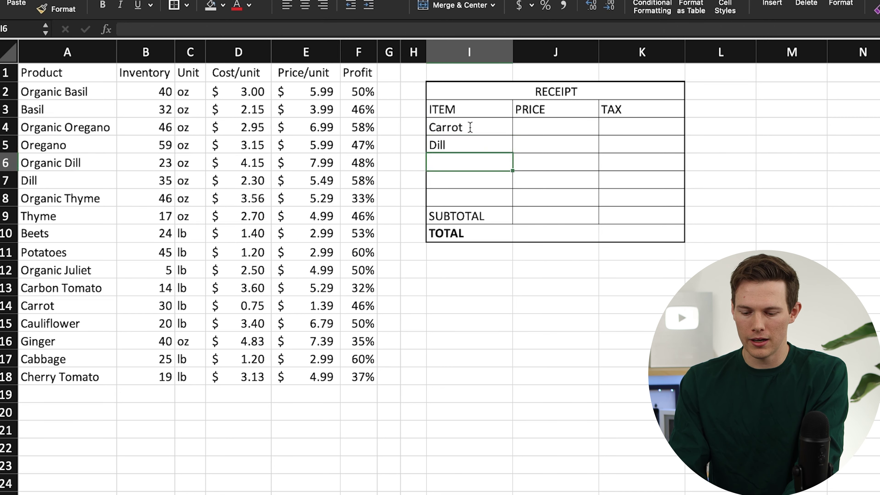
text(Beets)
key(Return)
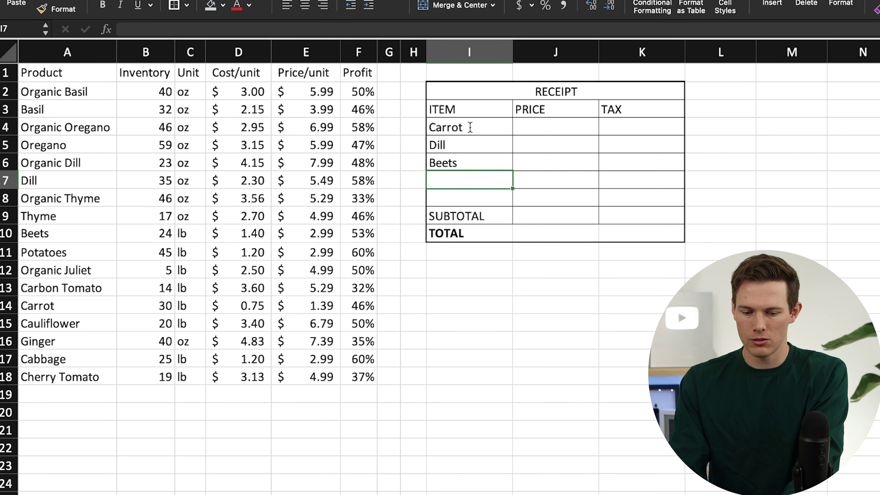
text(Ginger)
key(Return)
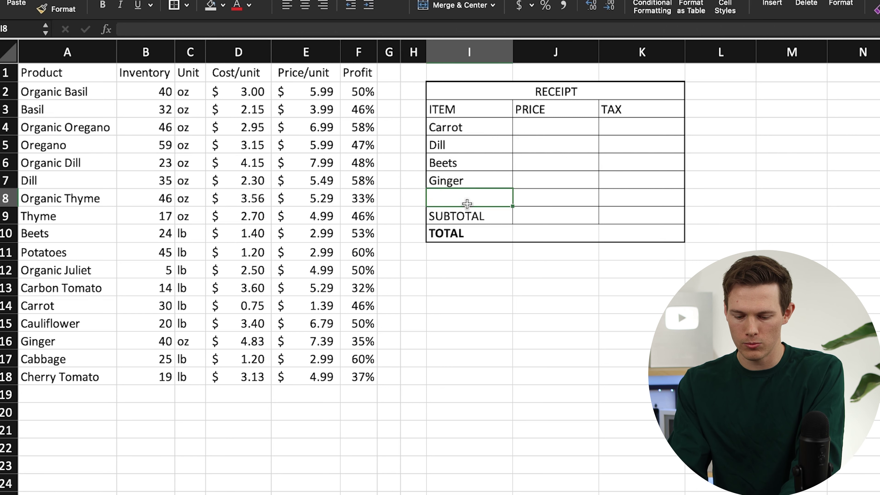
text(Cabbbage)
key(Return)
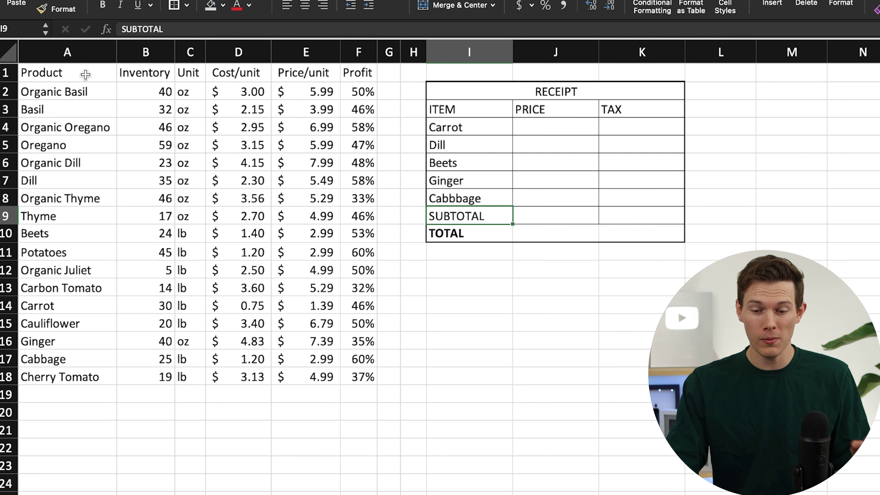
Convert the product list A1:F18 into a table with headers
drag(85, 74, 350, 373)
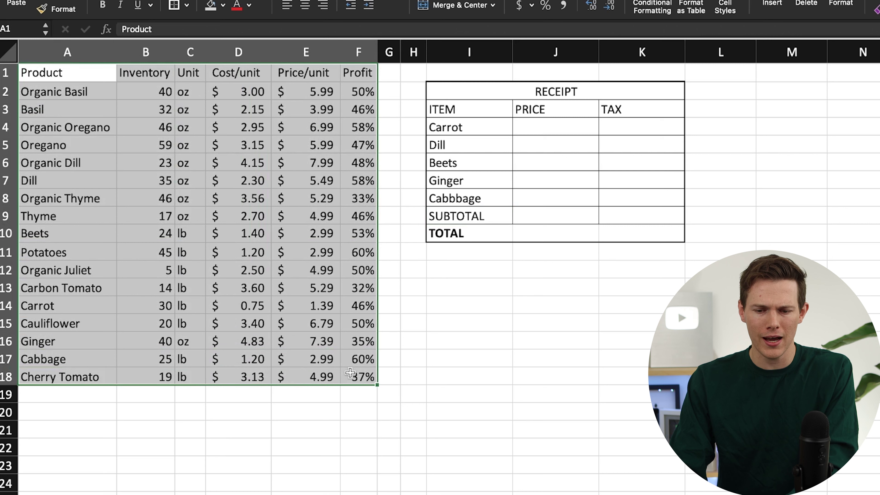
key(ctrl+t)
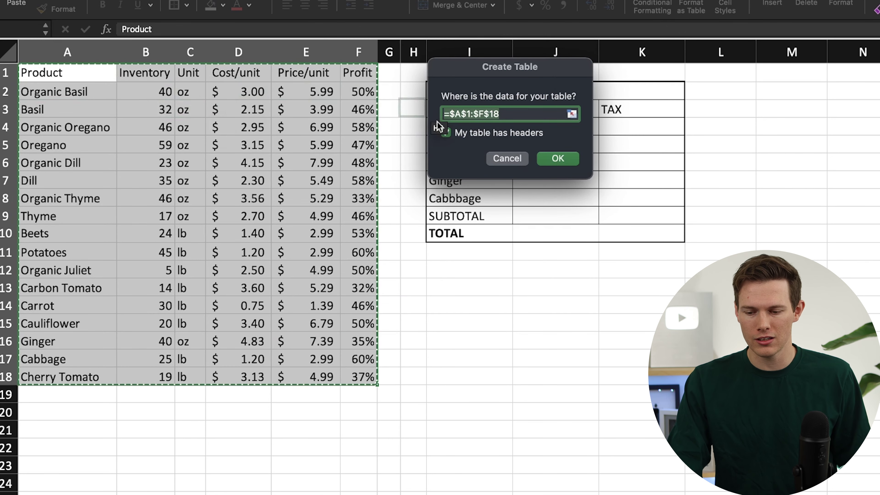
click(550, 159)
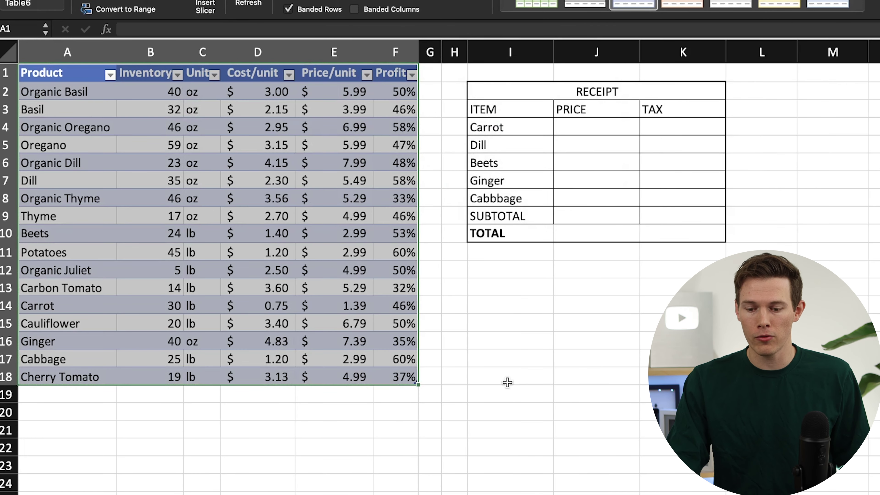
click(338, 436)
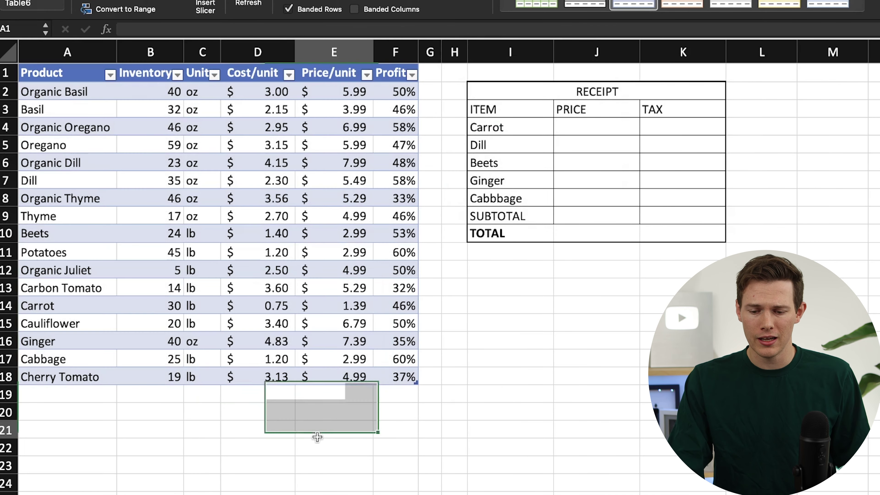
Add two 'hjgjhg' test rows below the table, then clear them and undo the expansion
click(30, 388)
text(hjghg)
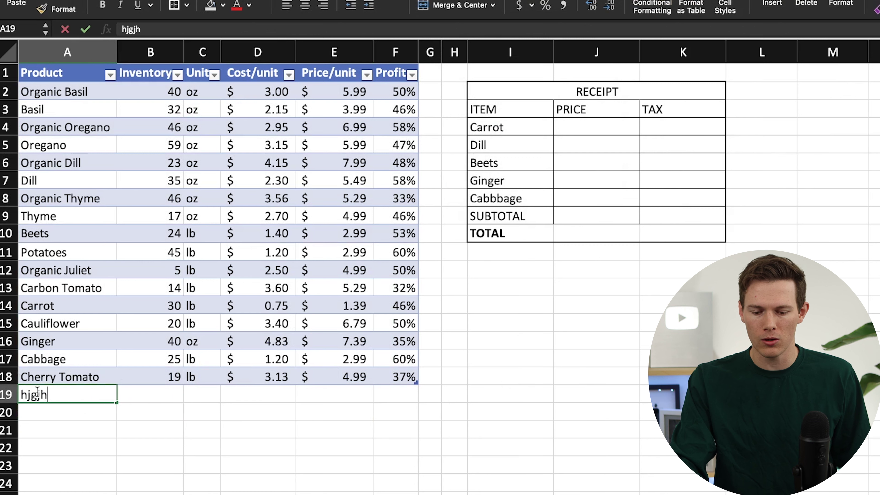
key(Return)
text(hjgjhg)
key(Return)
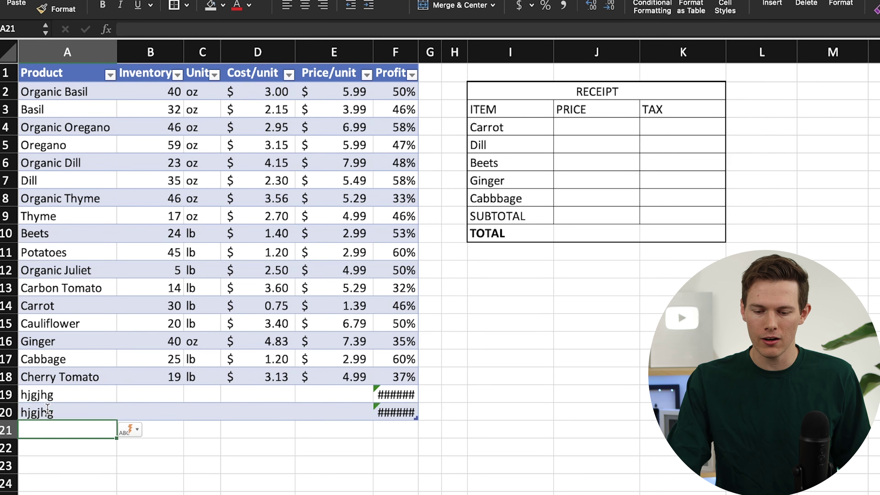
drag(62, 388, 400, 412)
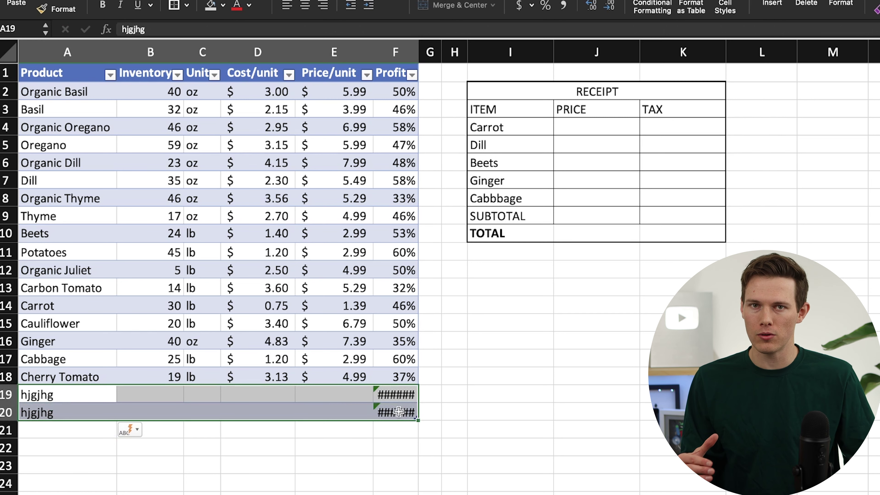
key(Delete)
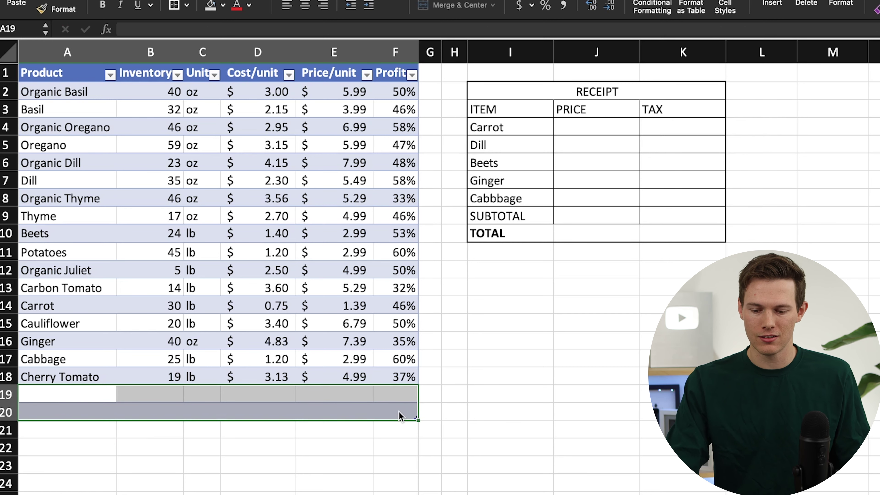
click(399, 467)
key(super+z)
key(super+z)
key(super+z)
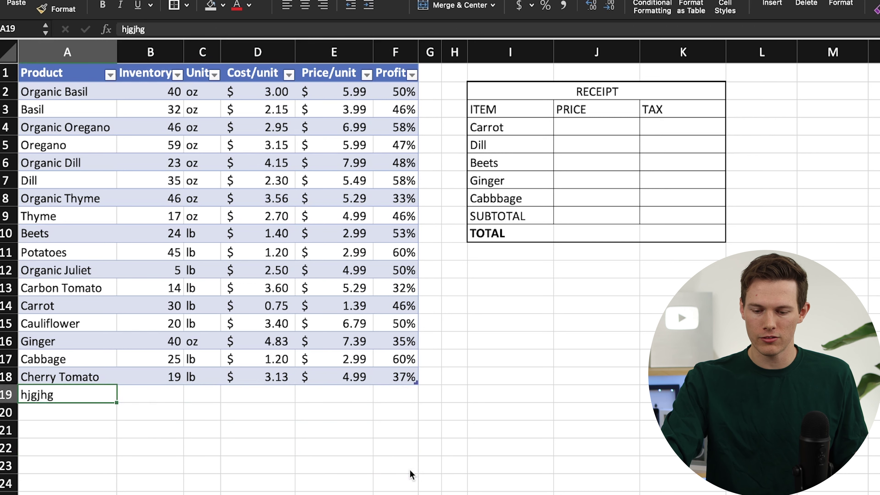
key(super+z)
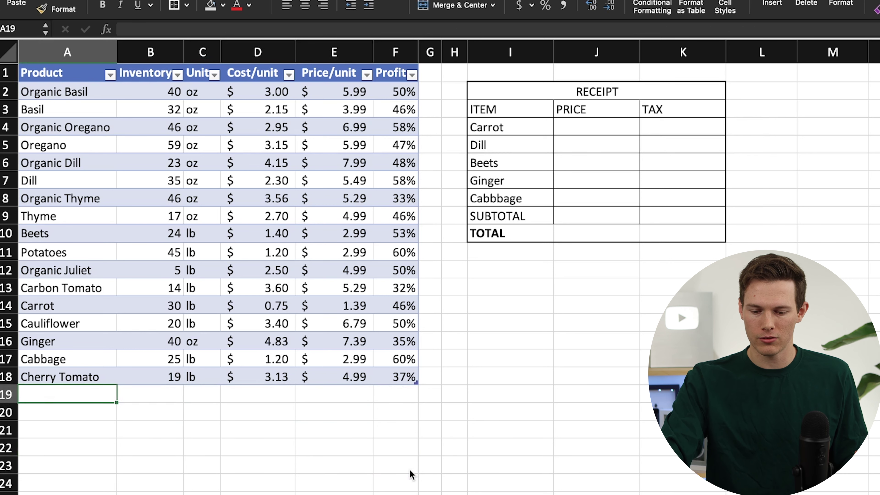
click(623, 125)
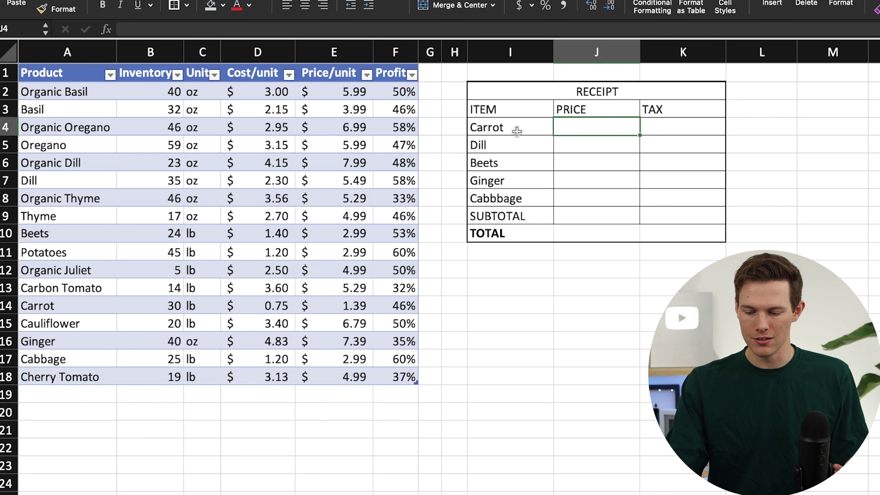
Enter a VLOOKUP in J4 for Carrot using the product table, column 5, FALSE
text(=vlo)
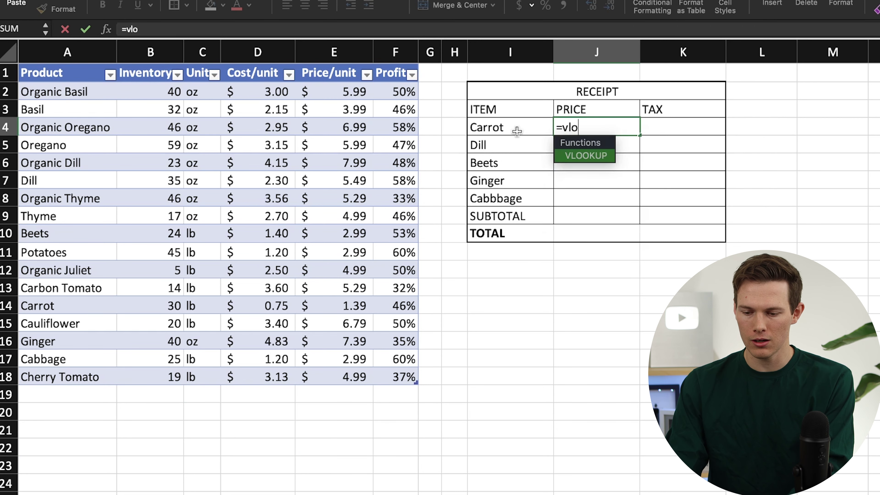
text(okup)
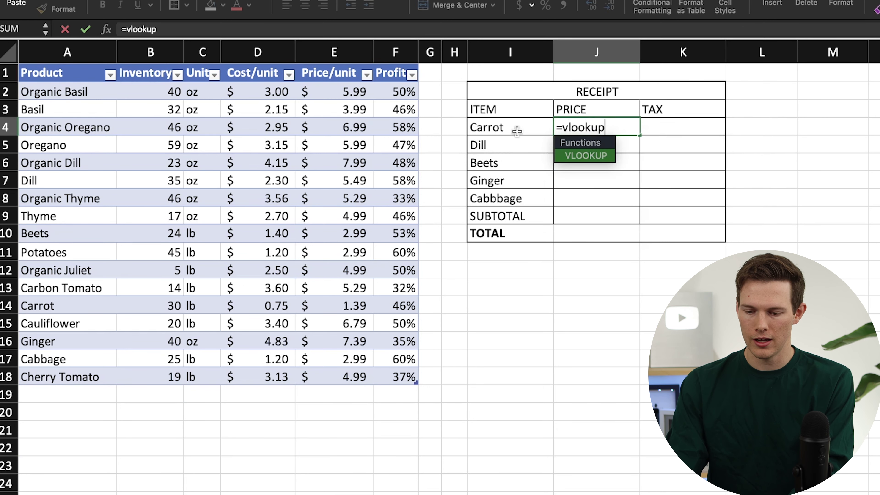
text(()
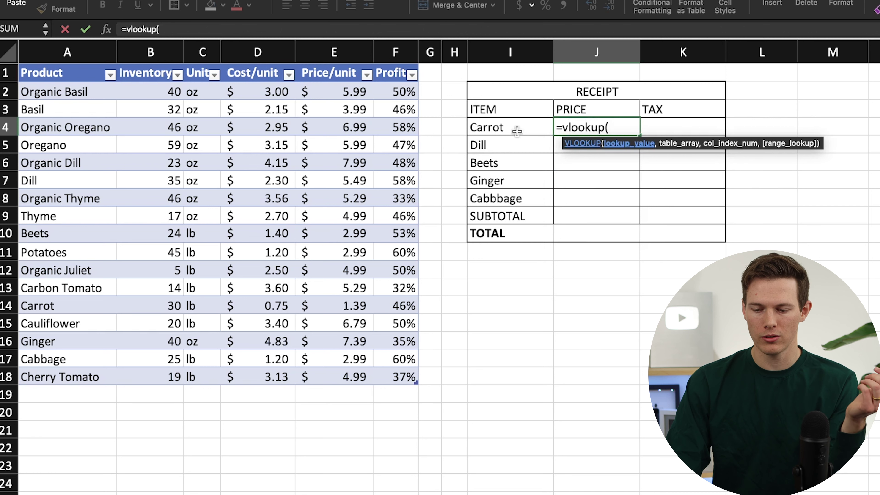
click(520, 127)
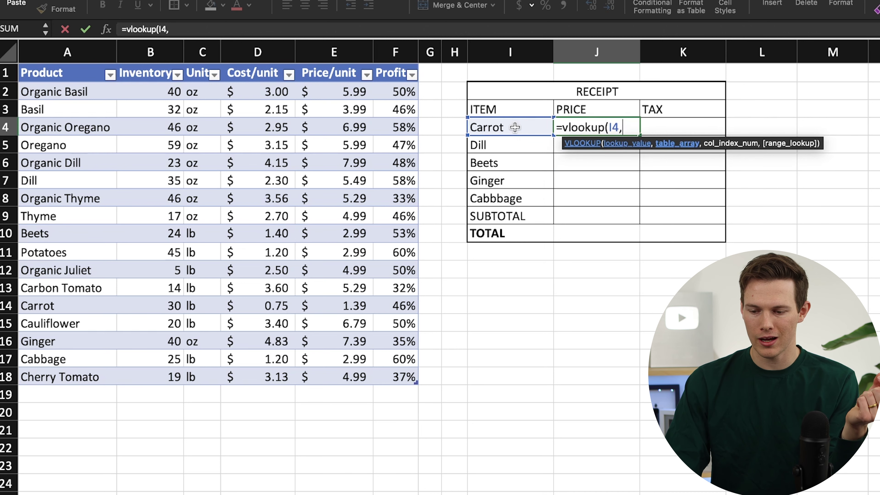
drag(78, 74, 395, 374)
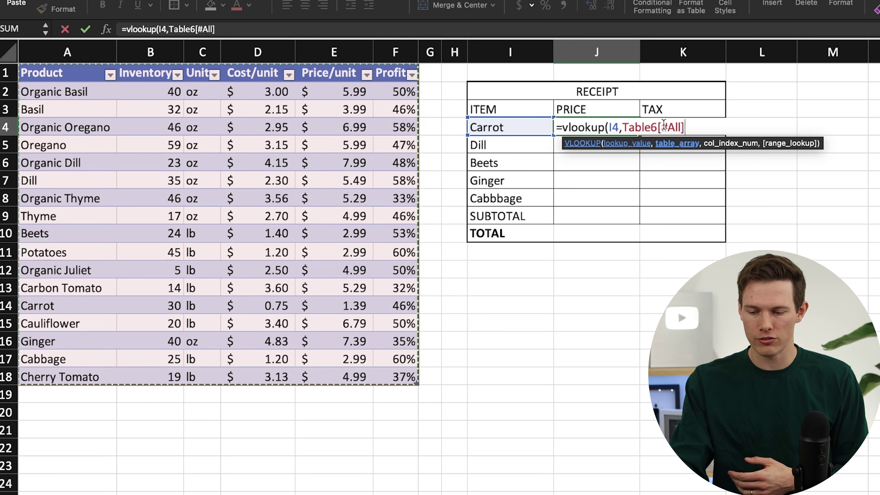
text(,)
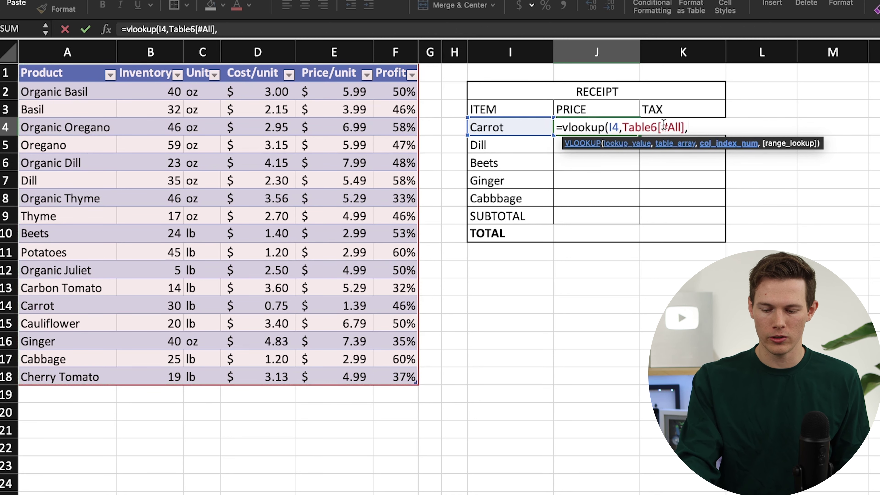
text(5)
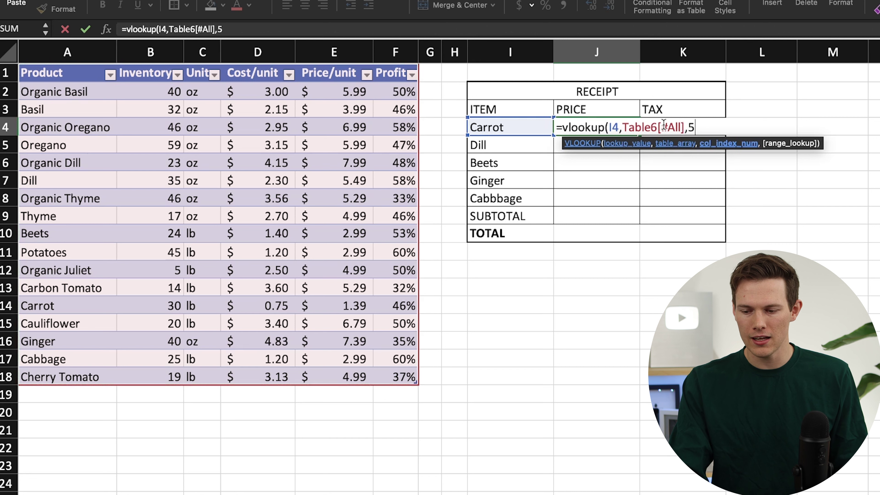
text(,)
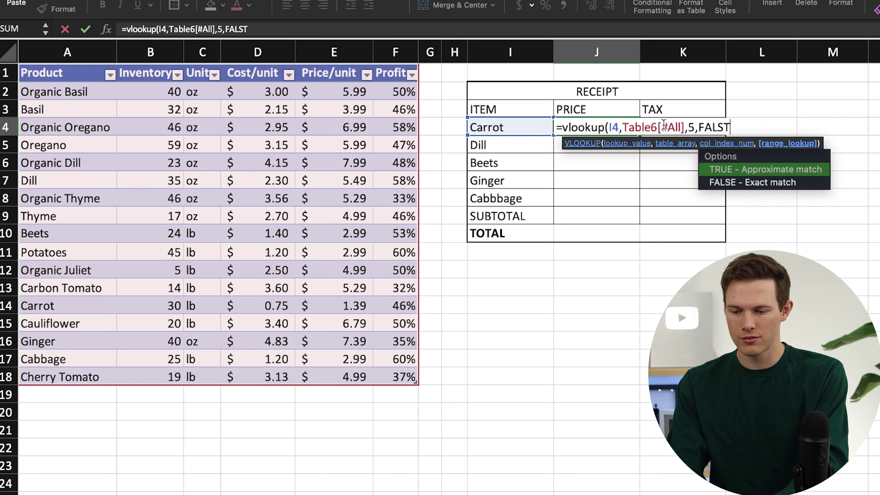
text(FALSE))
key(Return)
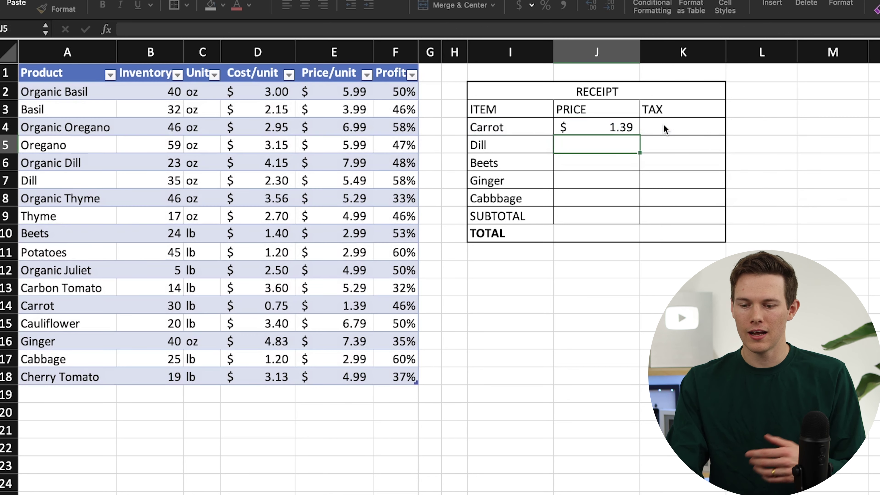
Fill the price formula down to J8 and correct Cabbbage to Cabbage, showing $2.99
click(602, 125)
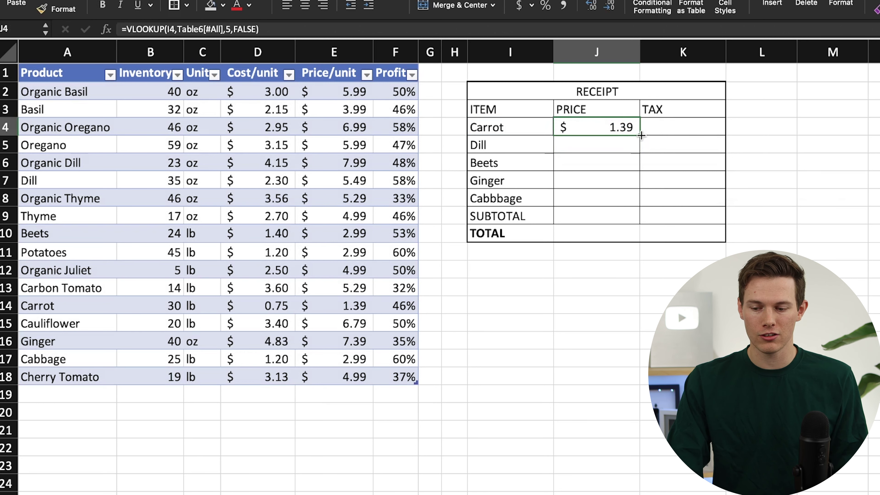
drag(640, 136, 638, 206)
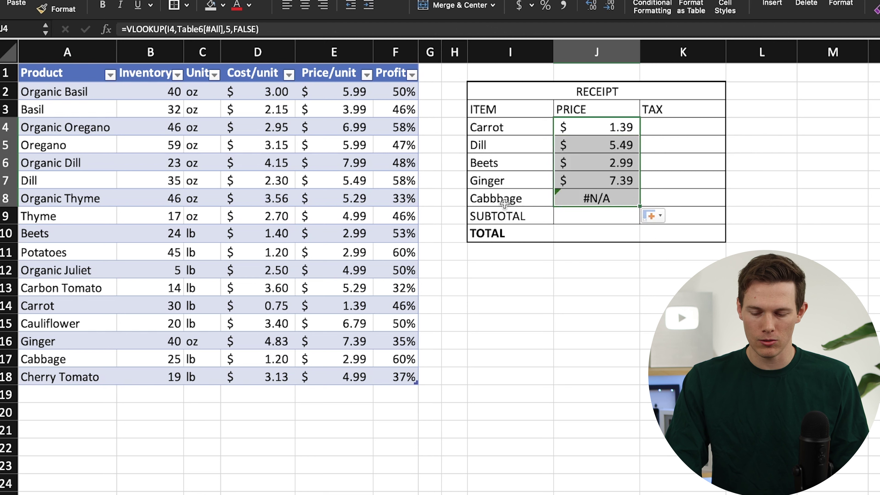
click(525, 199)
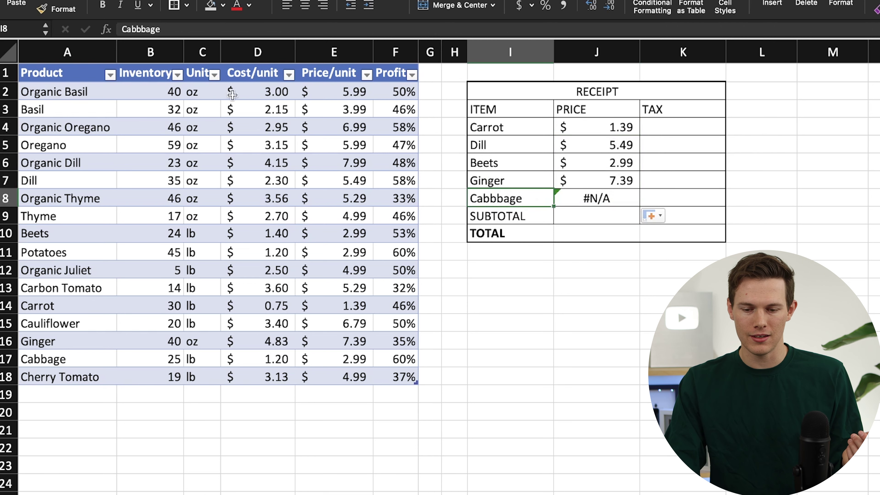
click(143, 29)
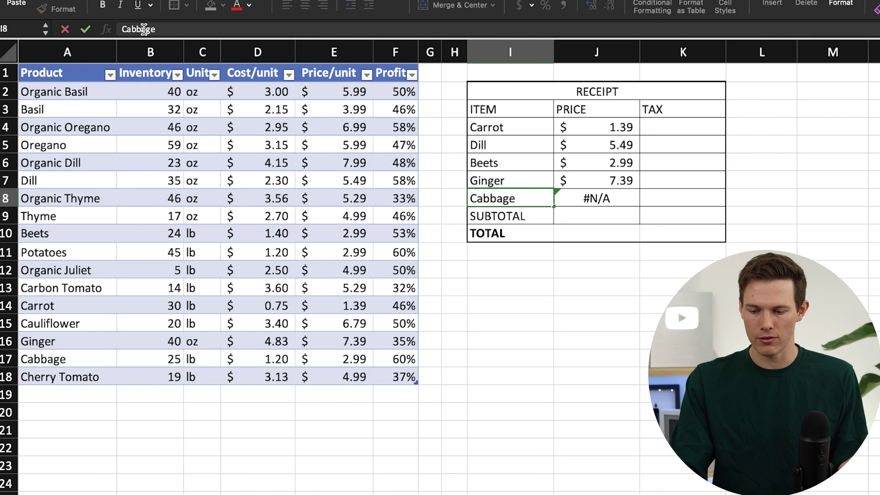
key(Return)
Compute 6% tax with =J4*0.06 in K4 and fill it down to K8
click(652, 126)
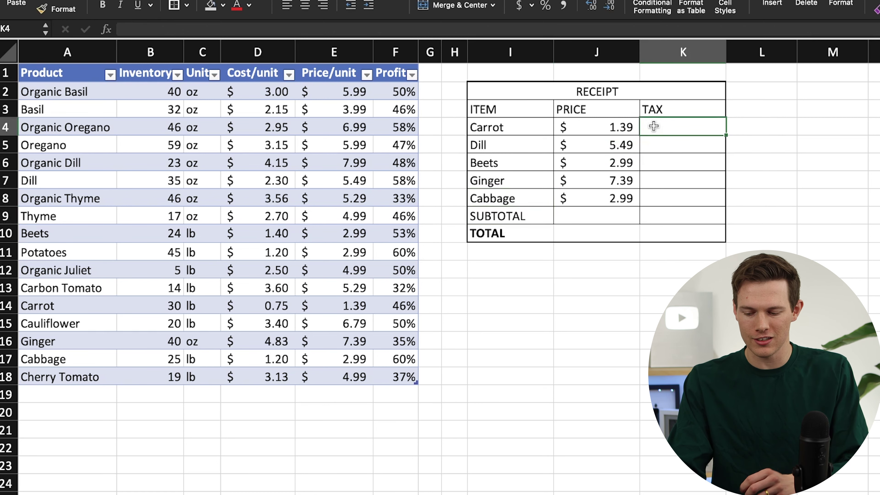
text(=)
click(614, 129)
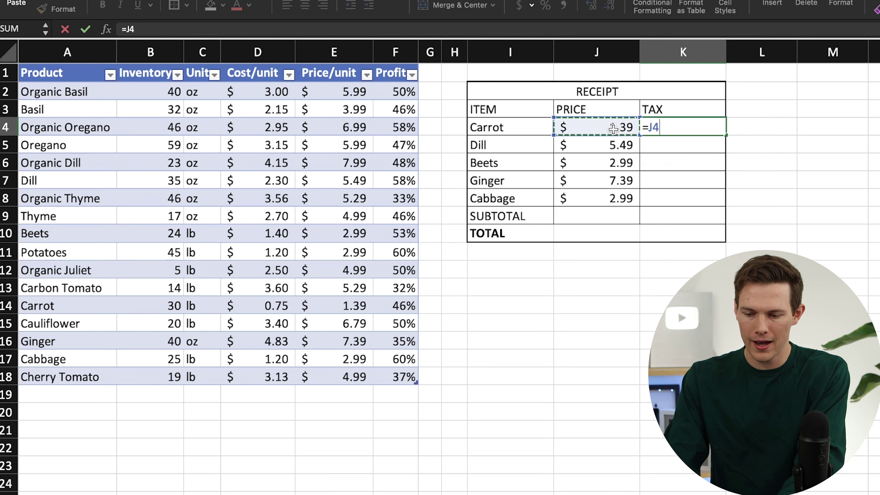
text(*0)
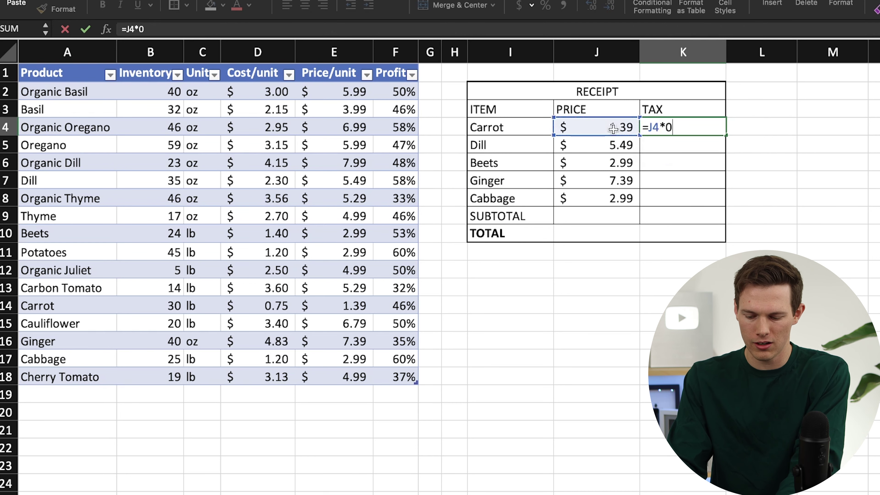
text(.06)
key(Return)
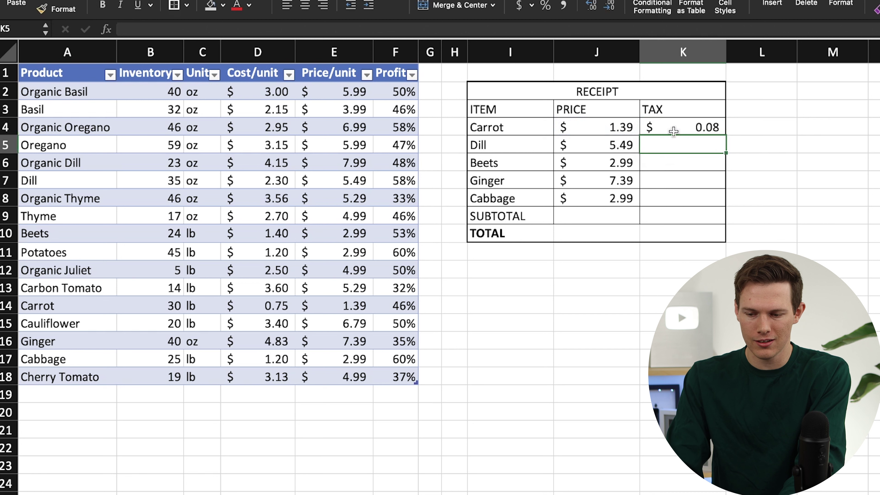
click(725, 131)
double_click(725, 135)
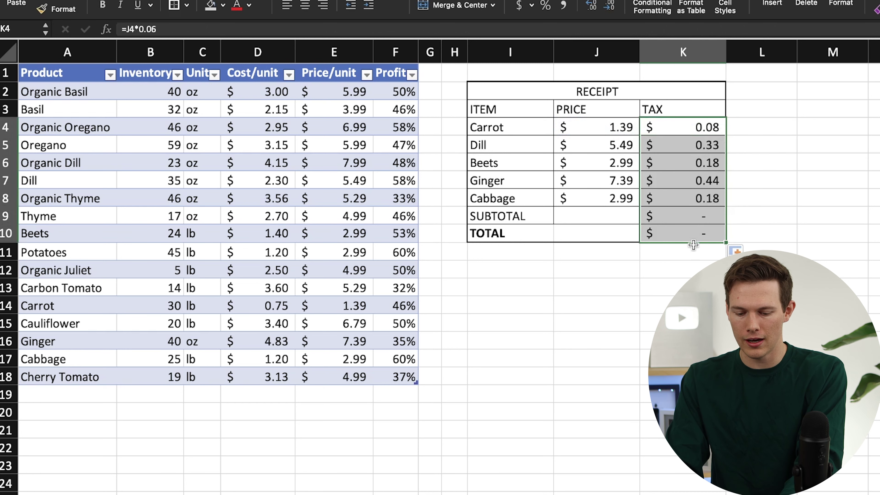
key(ctrl+z)
drag(725, 136, 712, 210)
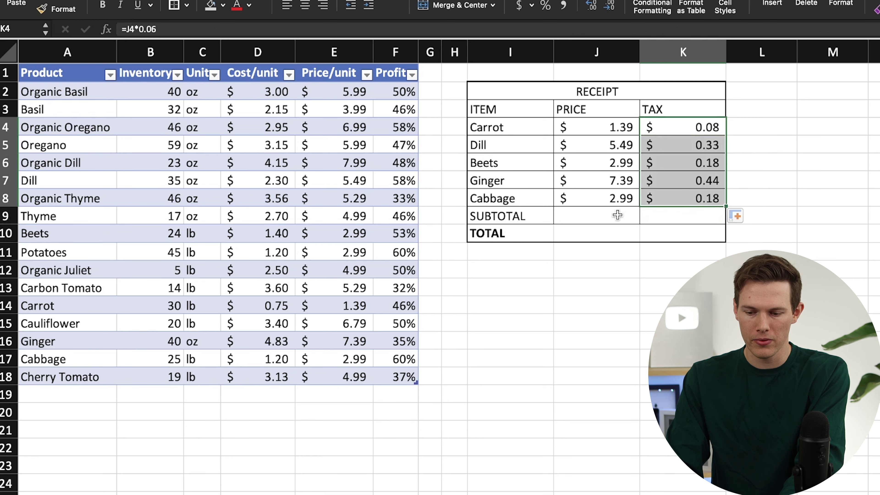
Subtotal prices with =SUM(J4:J8) in J9 and copy it to K9 for tax
double_click(597, 218)
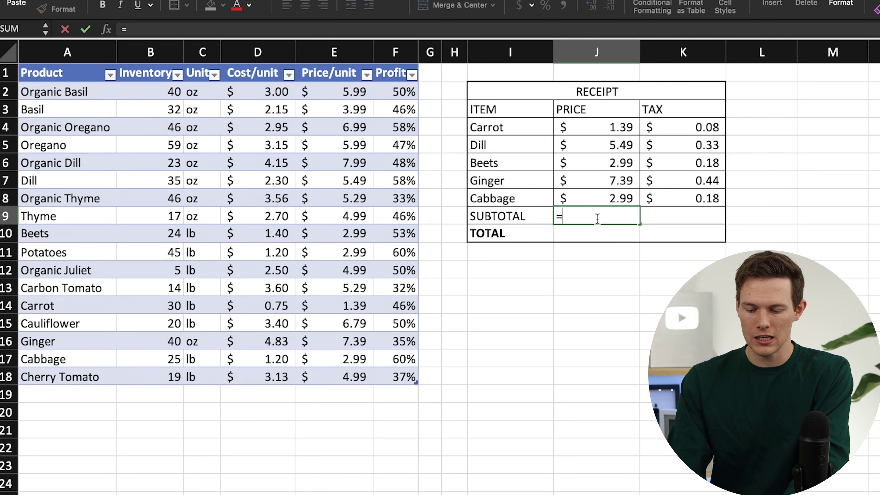
text(=sum()
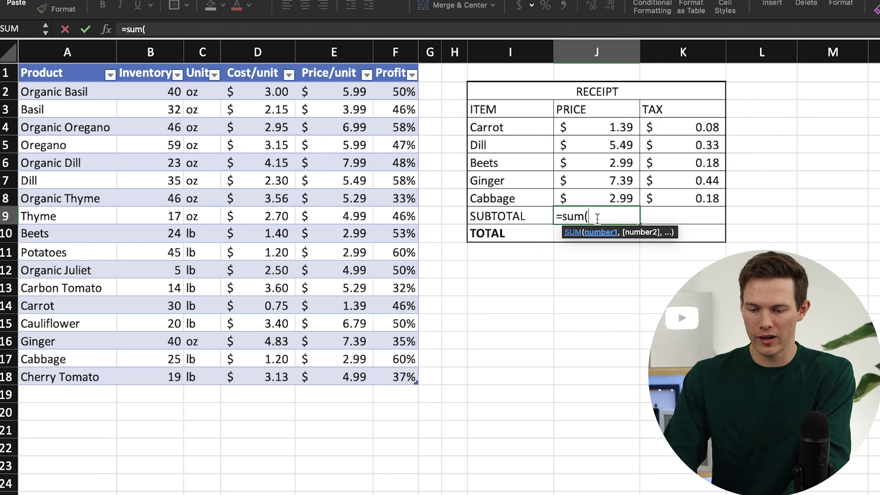
drag(605, 129, 605, 195)
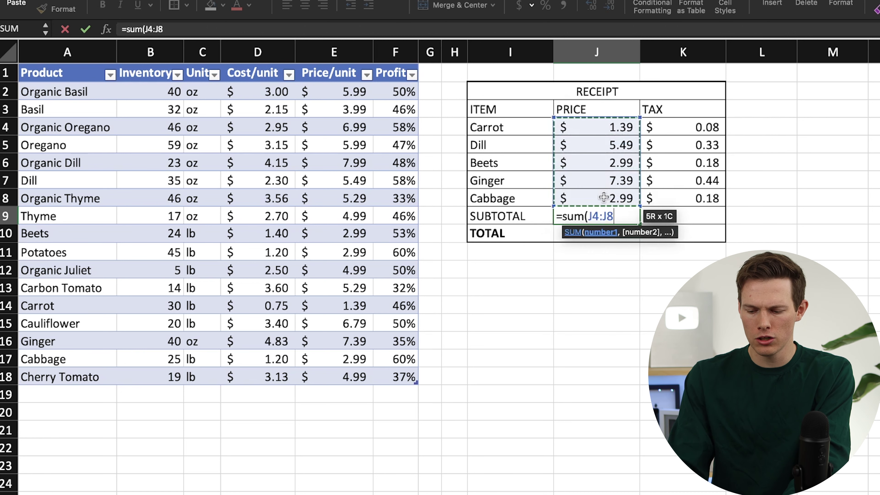
text())
key(Return)
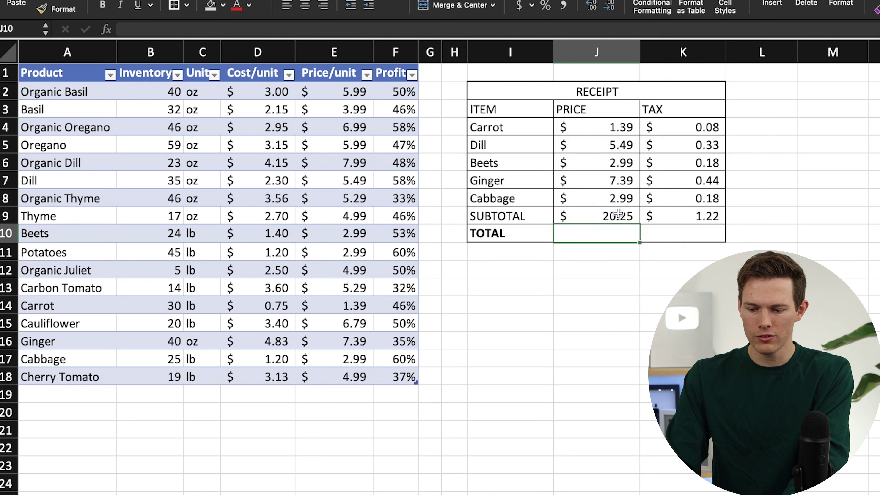
click(622, 216)
drag(640, 224, 702, 225)
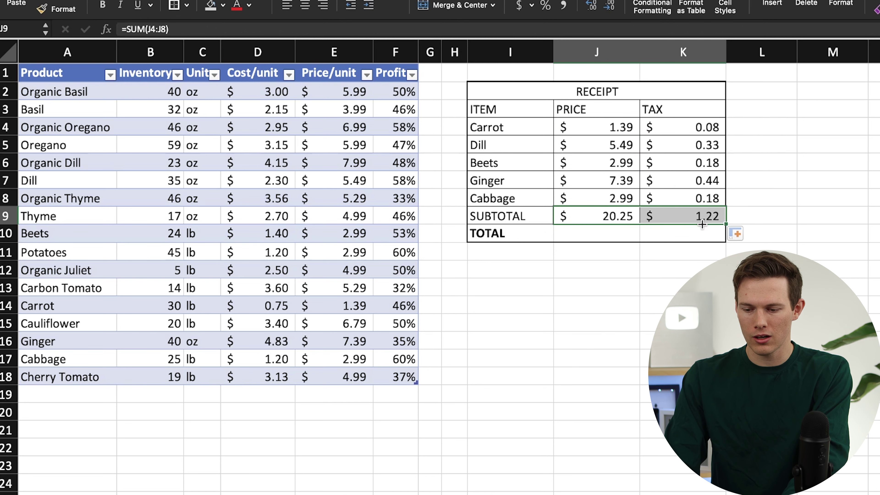
click(703, 223)
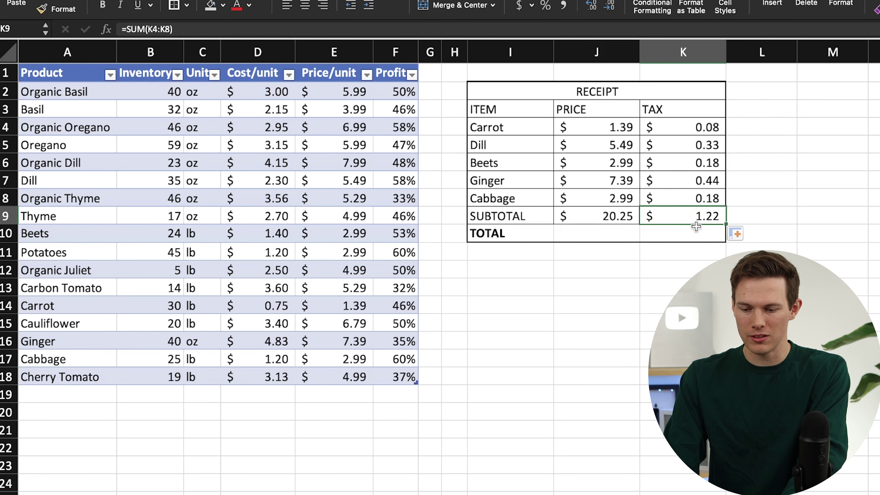
Total the receipt in K10 with =SUM(J9:K9)
click(684, 239)
text(=sum()
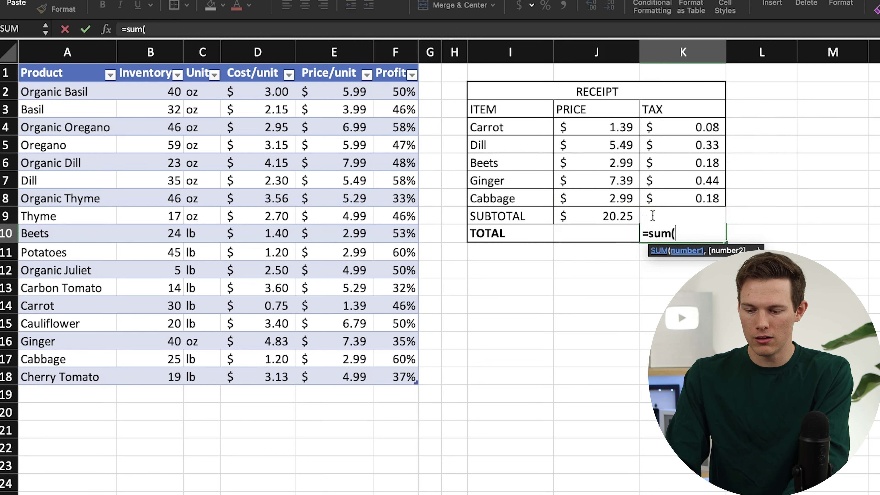
drag(610, 216, 693, 208)
key(Return)
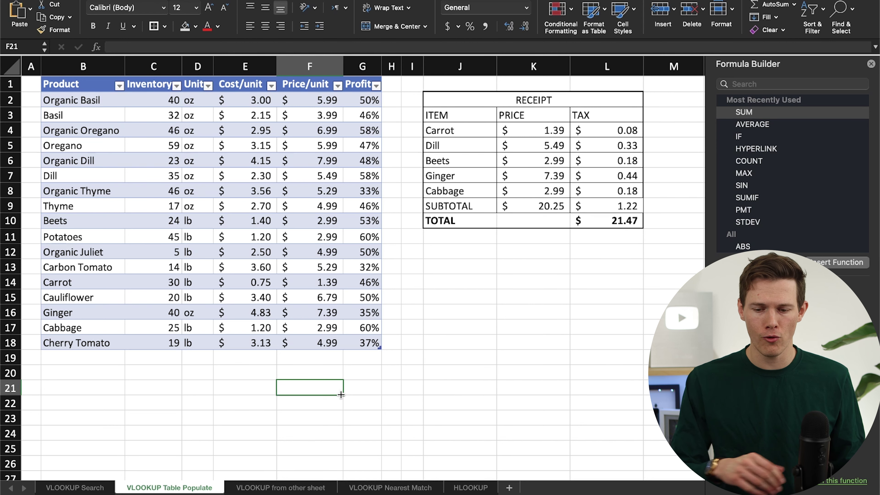
Move the Product column to sit after the Inventory column
drag(101, 87, 365, 342)
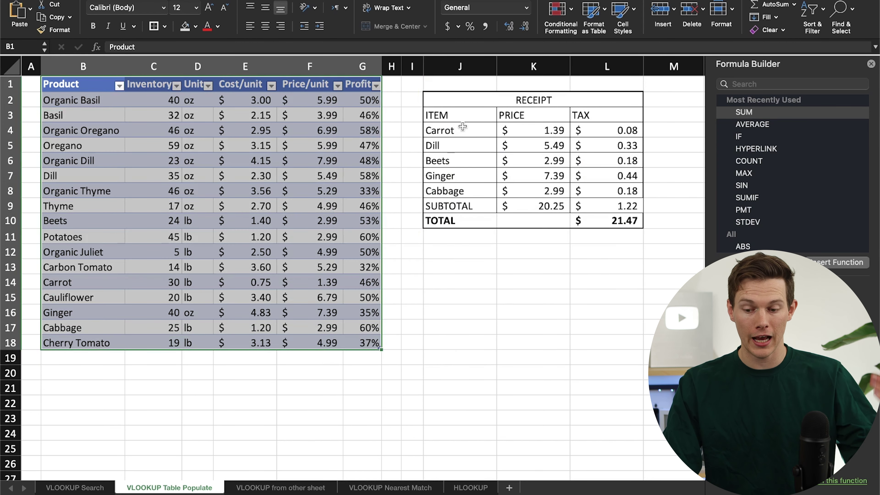
drag(74, 85, 83, 325)
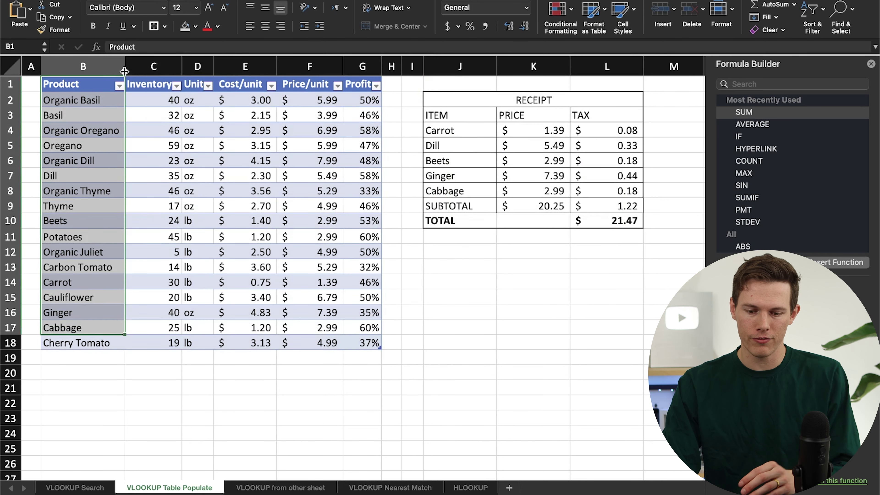
click(99, 71)
key(super+c)
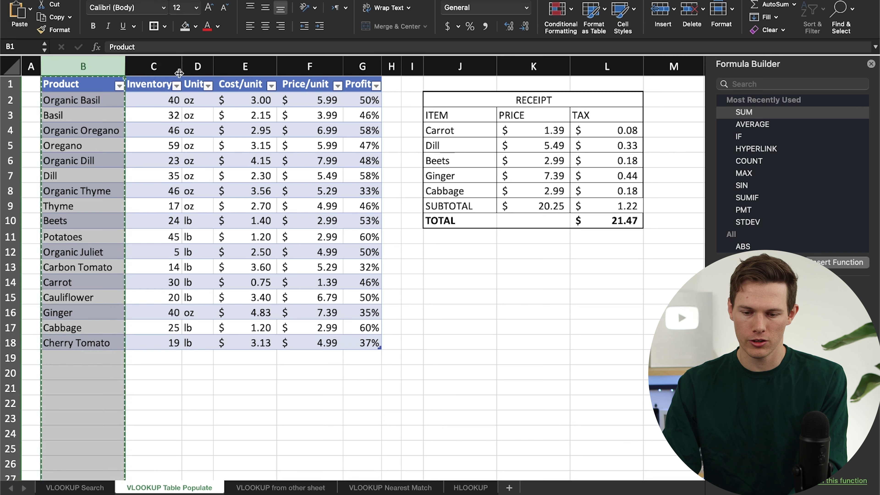
click(197, 68)
right_click(195, 71)
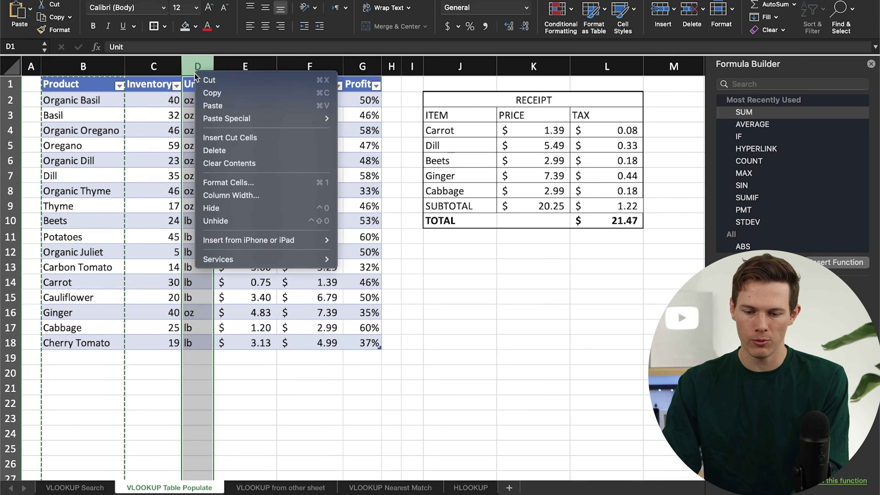
click(242, 138)
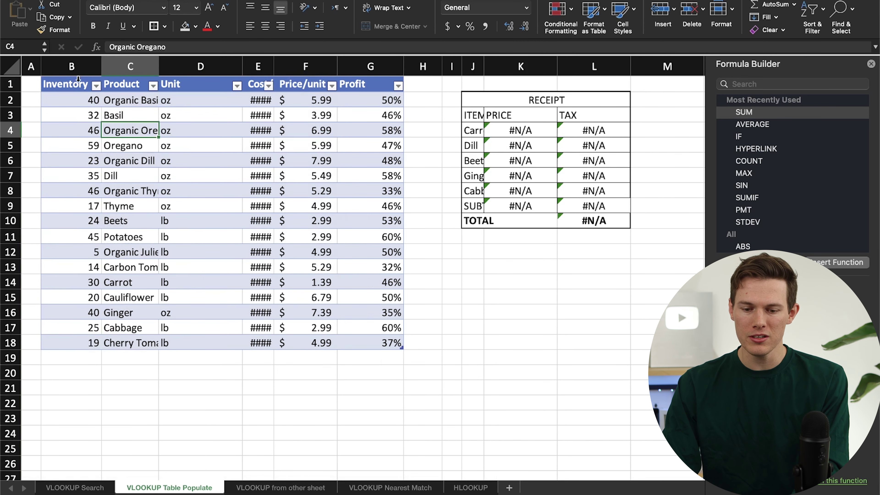
Inspect Carrot's now-broken price lookup and dismiss the cut outline
click(522, 130)
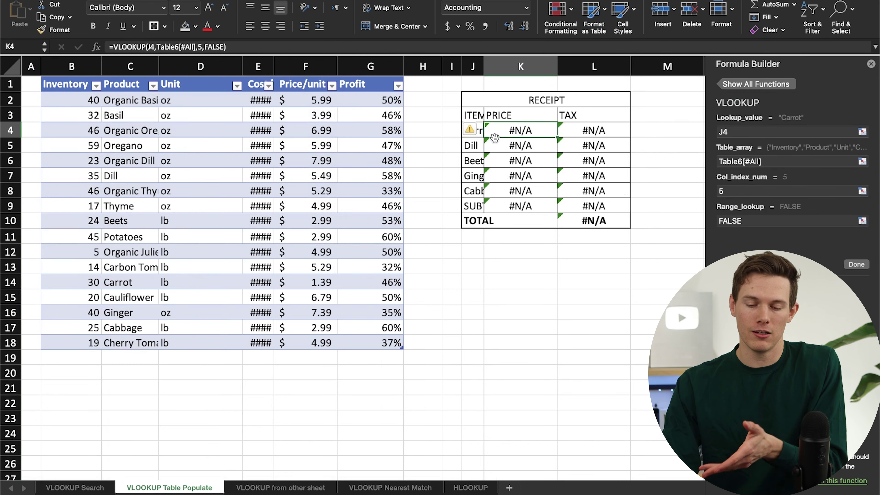
drag(72, 99, 64, 346)
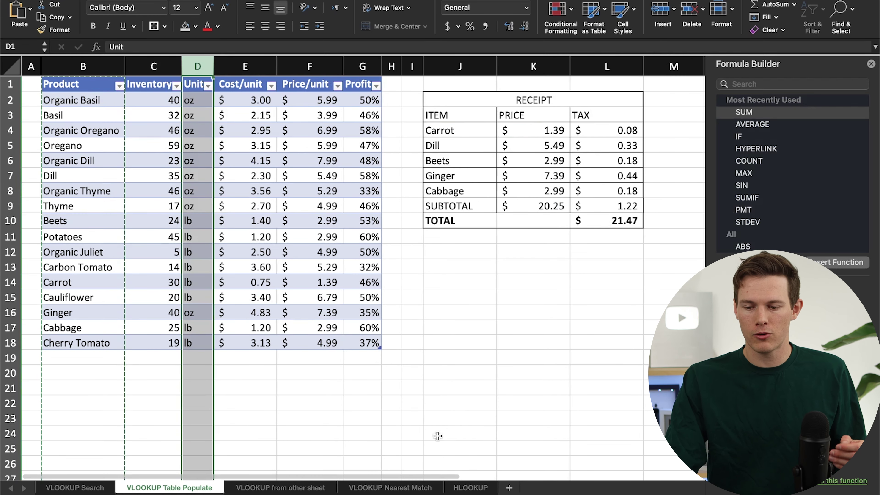
click(437, 436)
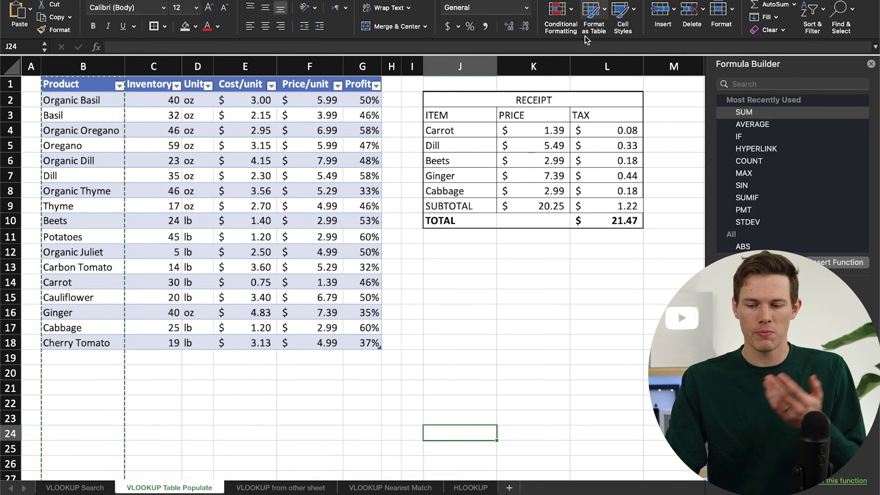
key(Escape)
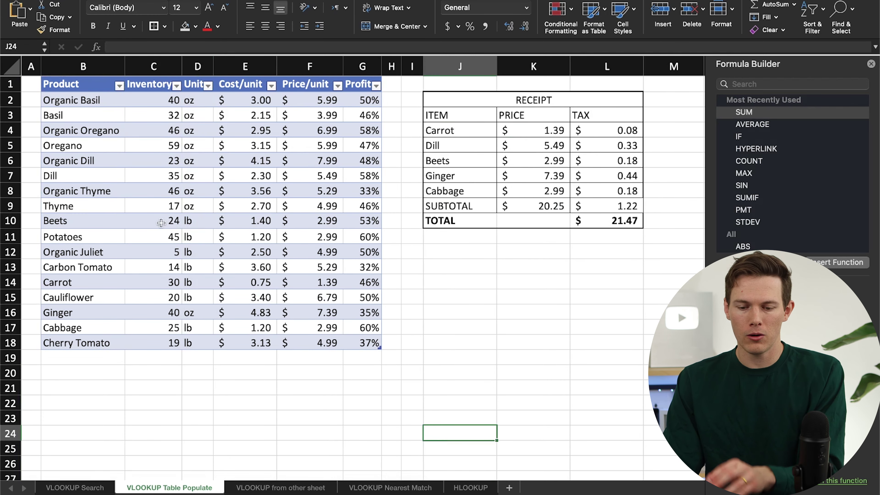
Add a test 'carrot' row priced 34 below the product table and check Carrot's lookup
click(106, 359)
text(carr)
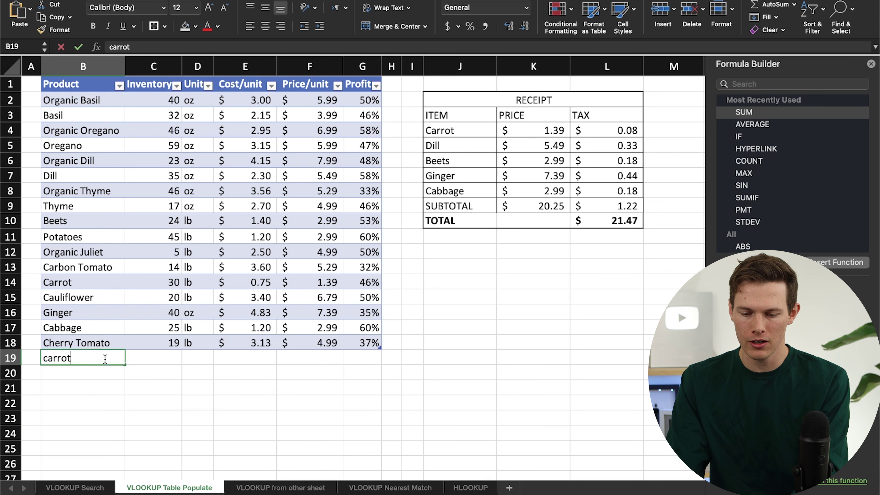
text(ot)
click(270, 354)
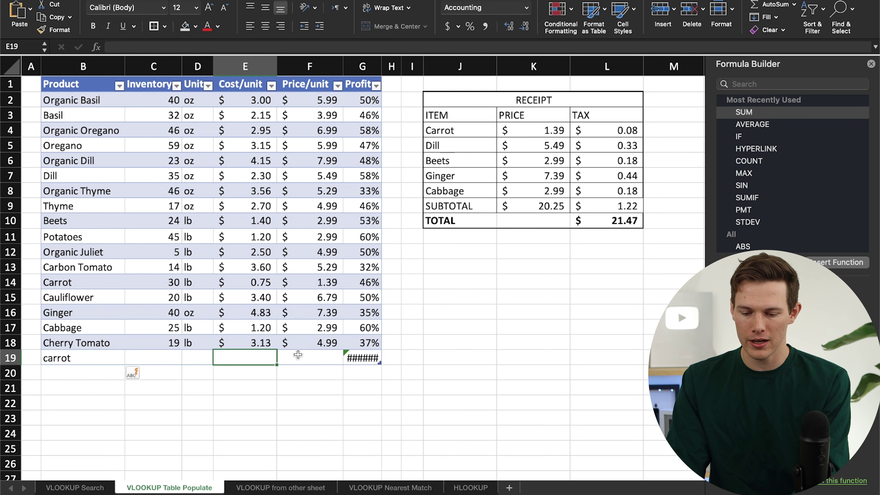
click(306, 354)
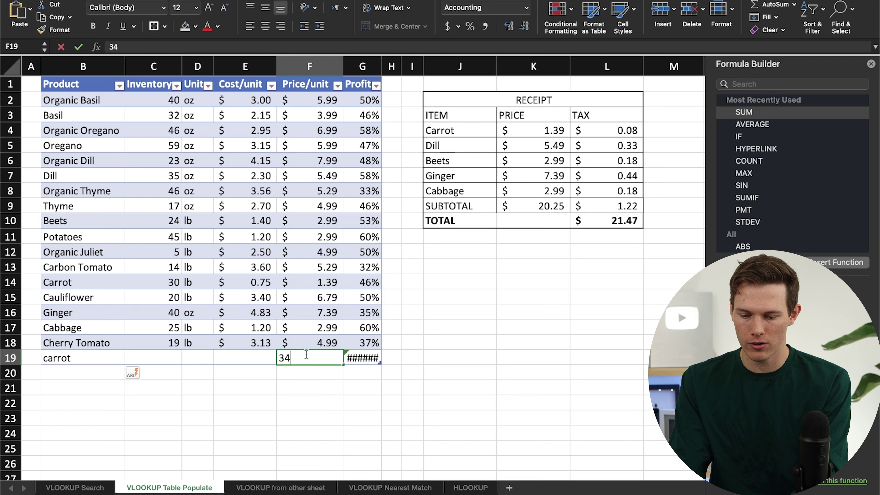
key(Return)
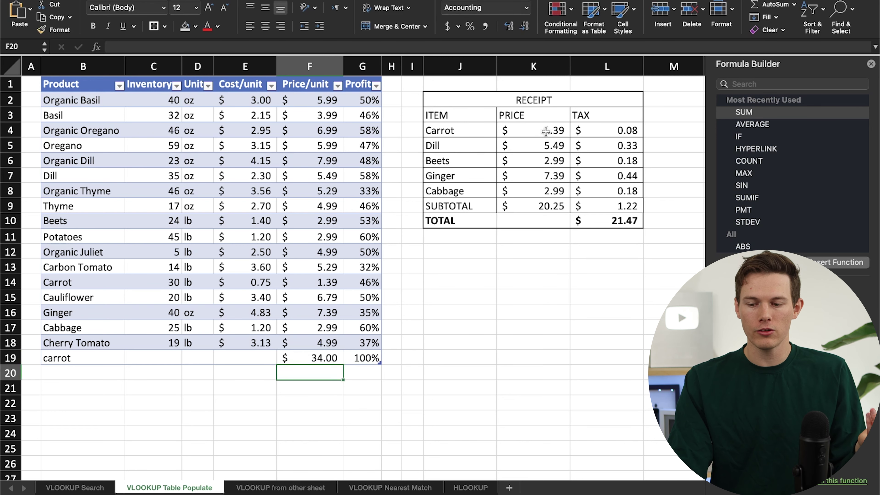
click(545, 131)
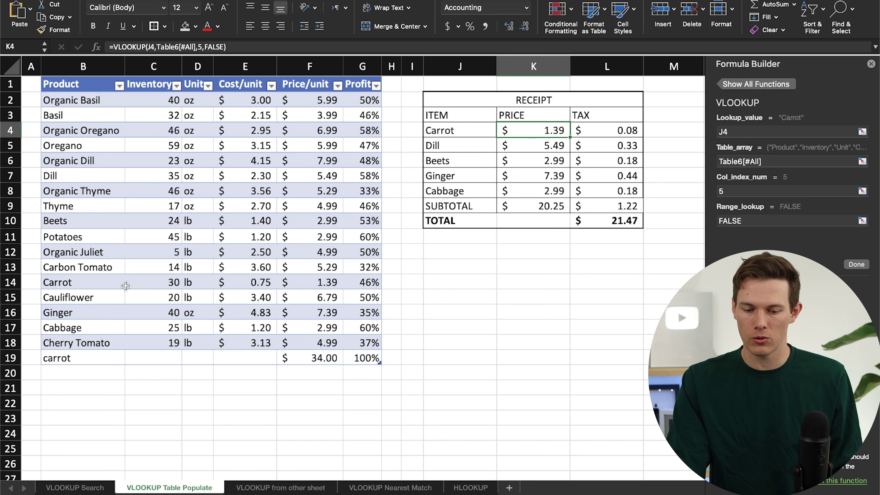
Delete and restore the original Carrot name, clear the duplicate row, then open 'VLOOKUP from other sheet'
click(82, 287)
key(Delete)
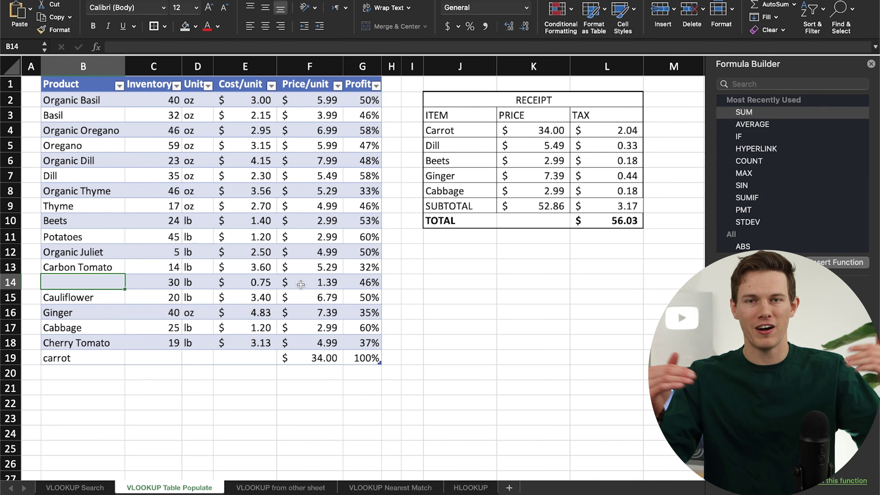
key(super+z)
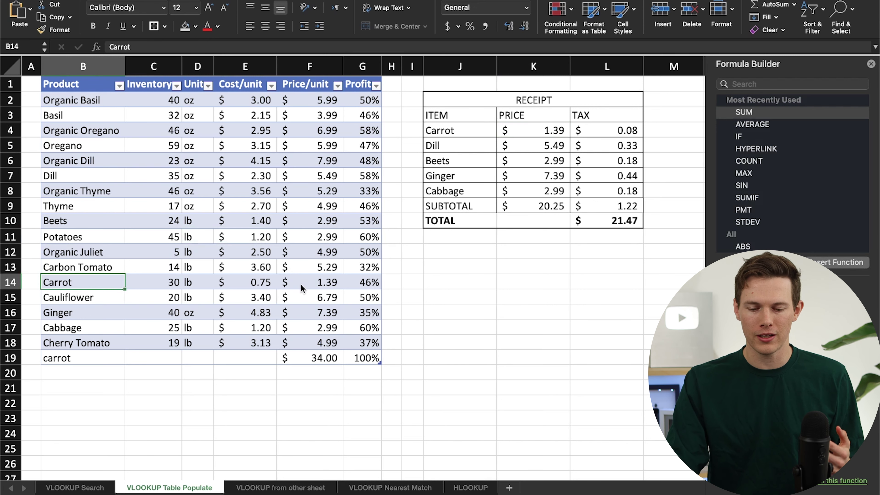
click(82, 397)
drag(82, 358, 347, 362)
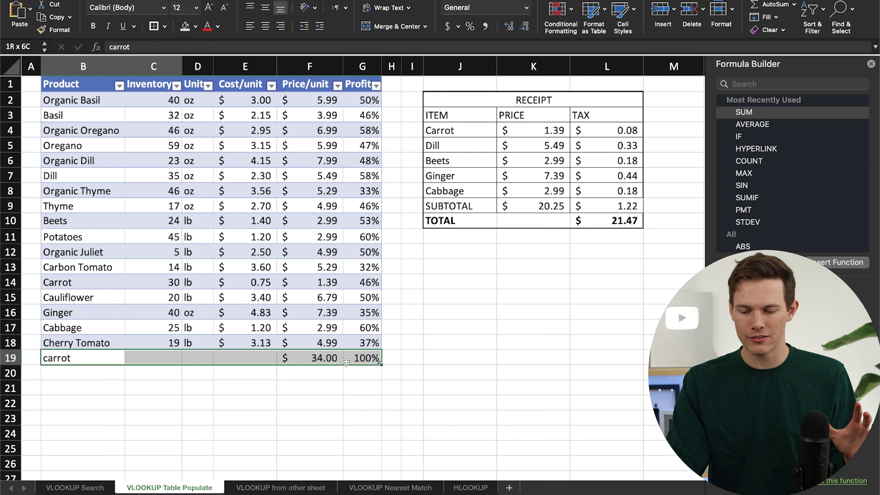
key(Delete)
click(283, 411)
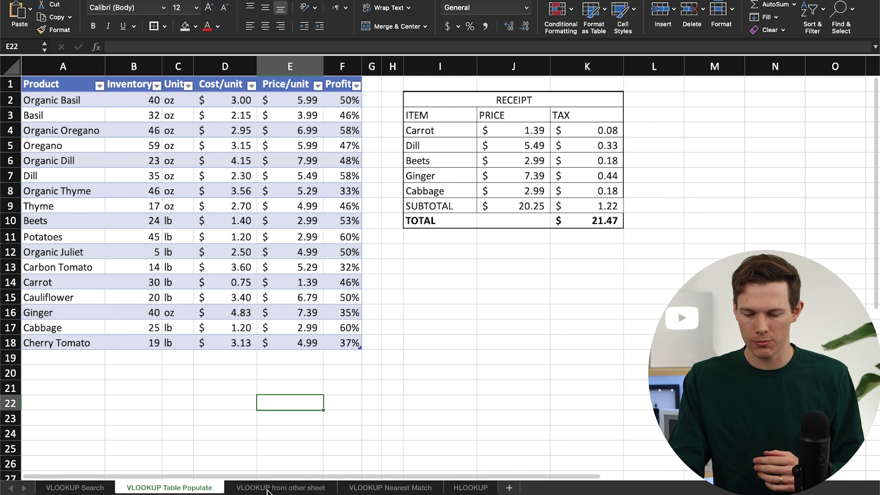
click(274, 488)
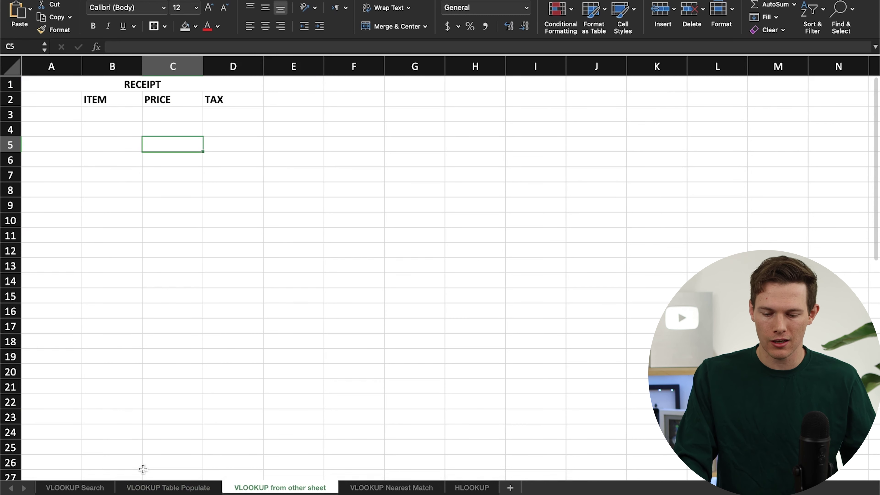
Copy item names Carrot through Cabbage from VLOOKUP Table Populate into B3 of VLOOKUP from other sheet
click(148, 488)
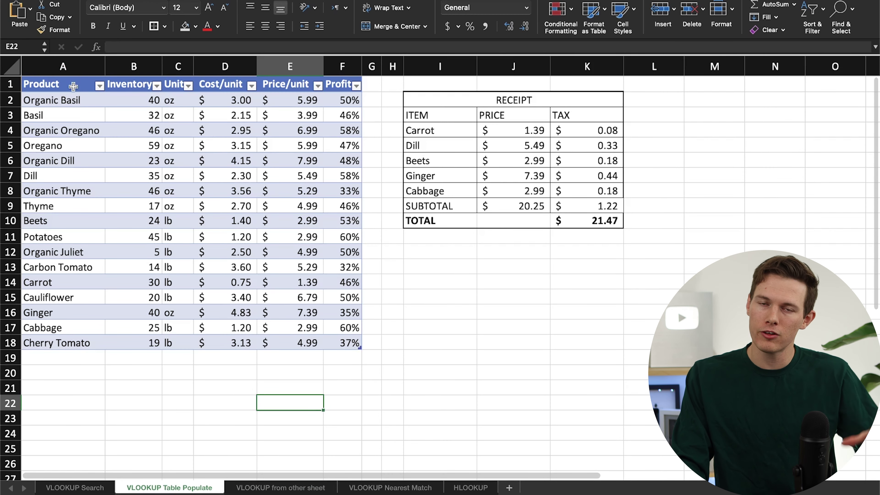
click(277, 487)
click(217, 488)
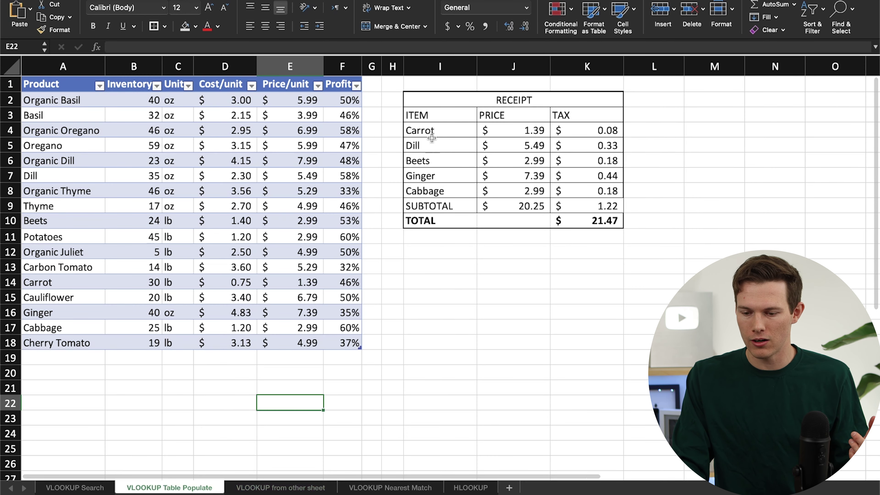
drag(431, 138, 431, 197)
key(ctrl+c)
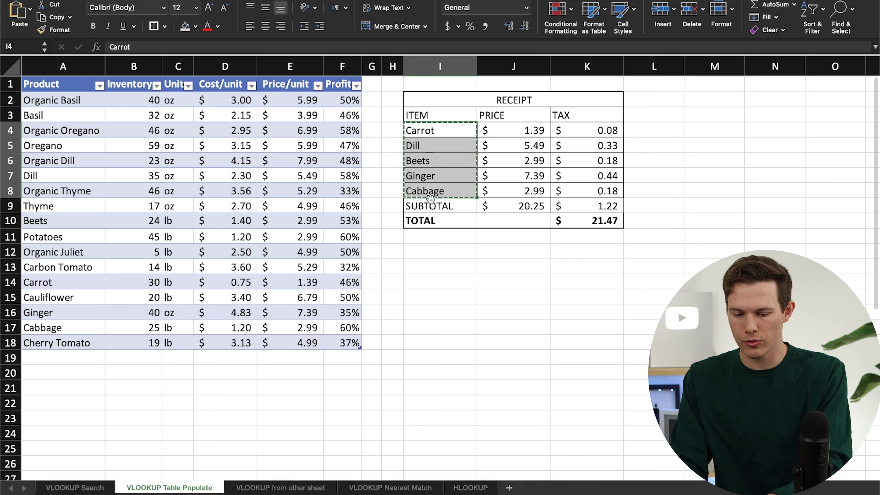
click(250, 487)
click(103, 109)
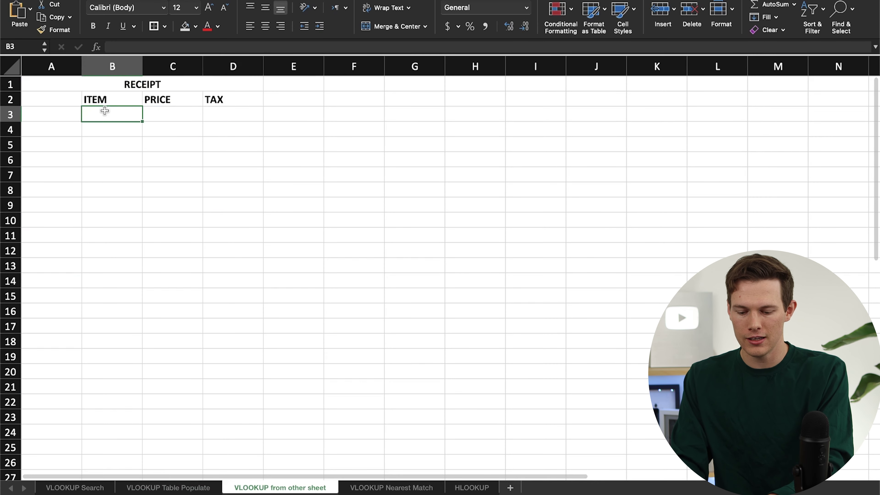
key(ctrl+v)
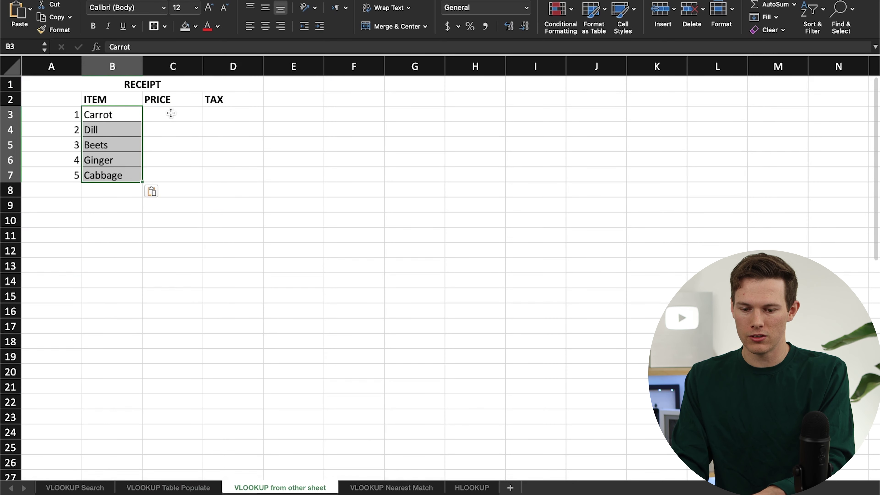
Use Format Painter from plain cell C3 to strip the borders from the pasted item names
click(170, 113)
key(Down)
key(Down)
key(shift+F3)
click(121, 120)
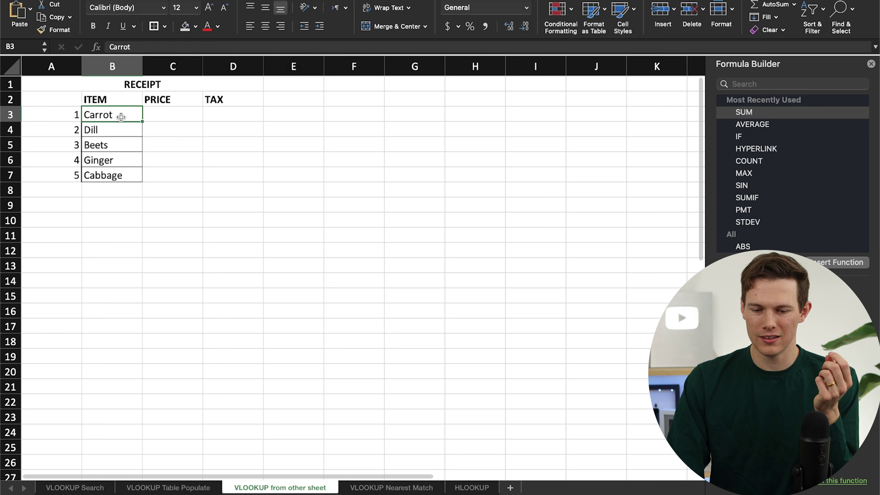
click(185, 120)
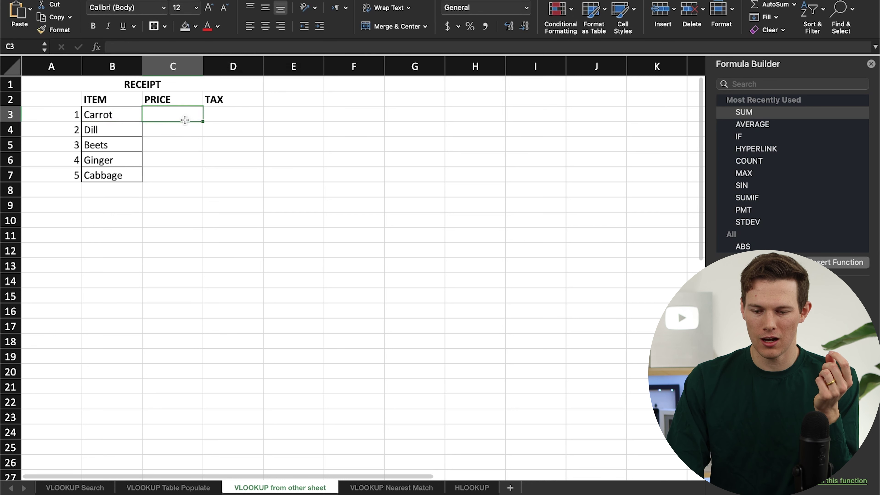
click(55, 29)
drag(114, 108, 120, 218)
click(206, 191)
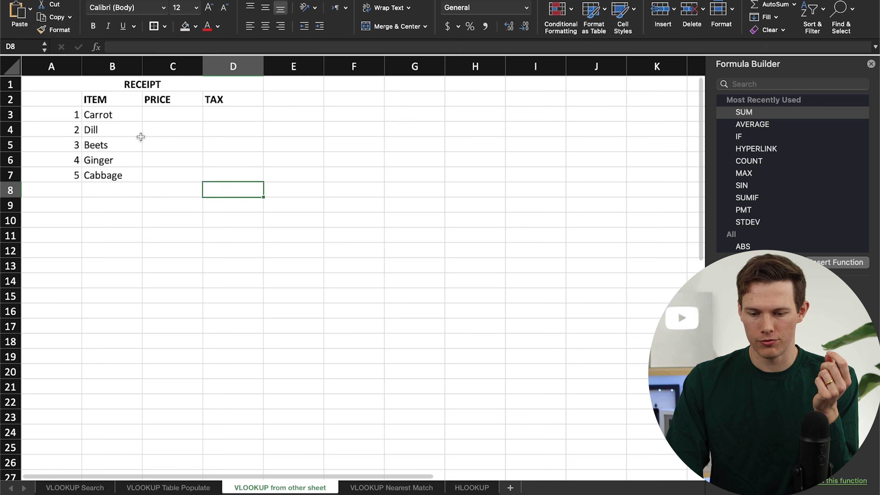
click(169, 113)
Enter =VLOOKUP(B3,Table6[#All],5,FALSE) in C3, using the product table on the other sheet
text(=vlooku)
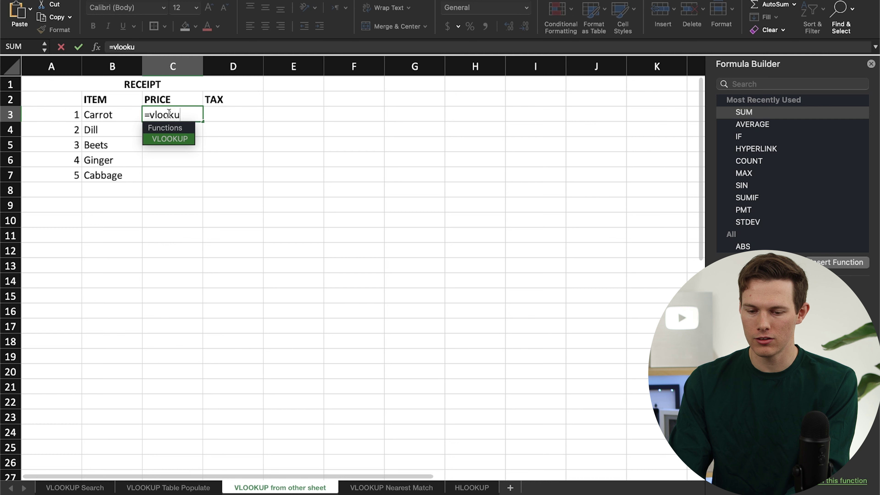
text(p()
click(105, 116)
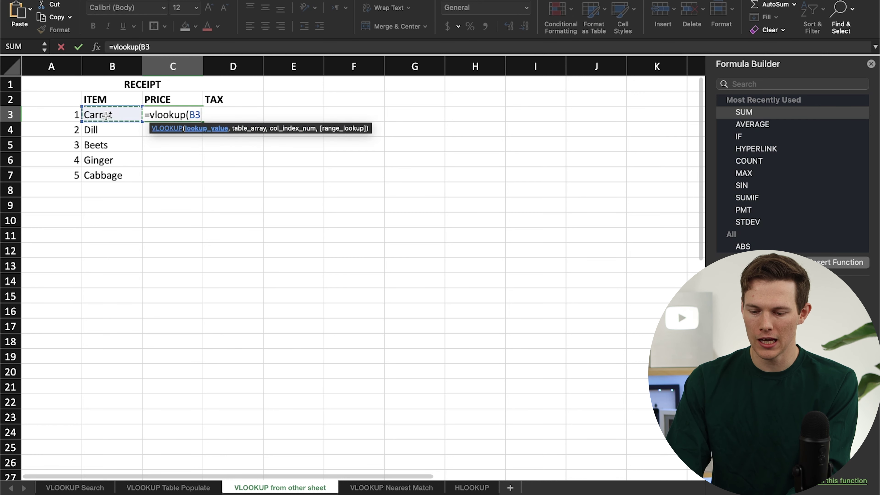
text(,)
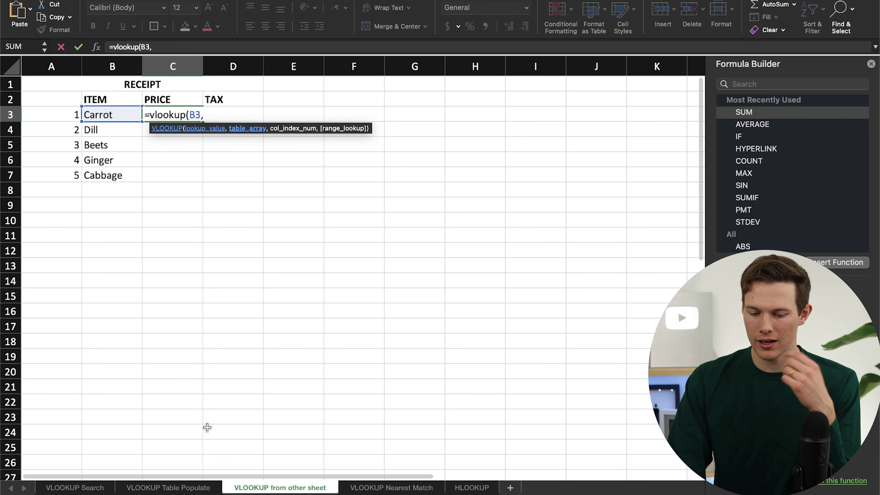
click(177, 488)
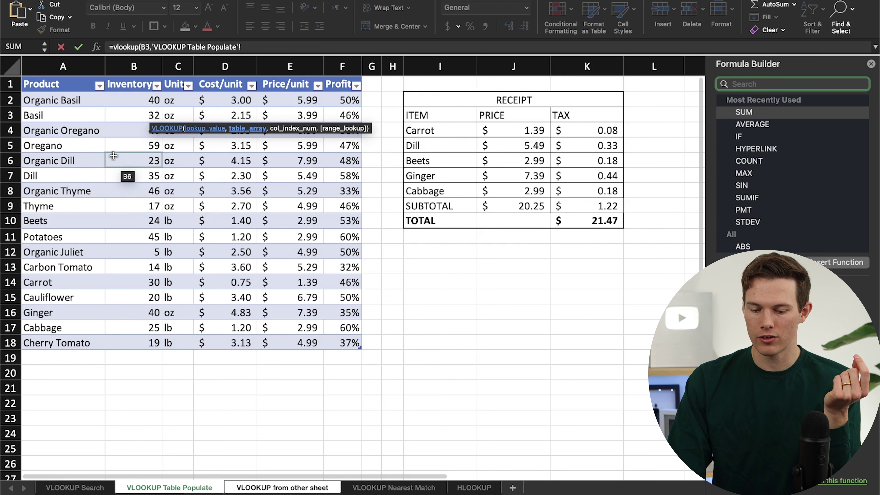
drag(52, 85, 351, 347)
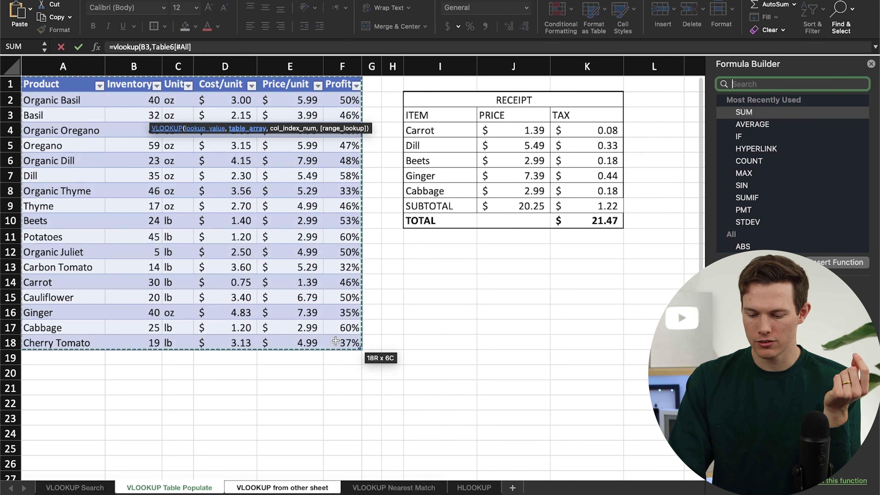
text(,)
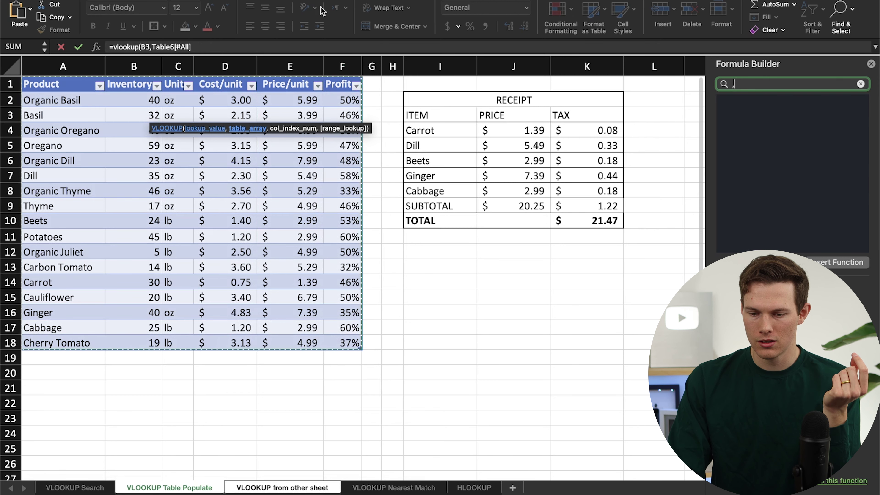
click(234, 47)
text(,)
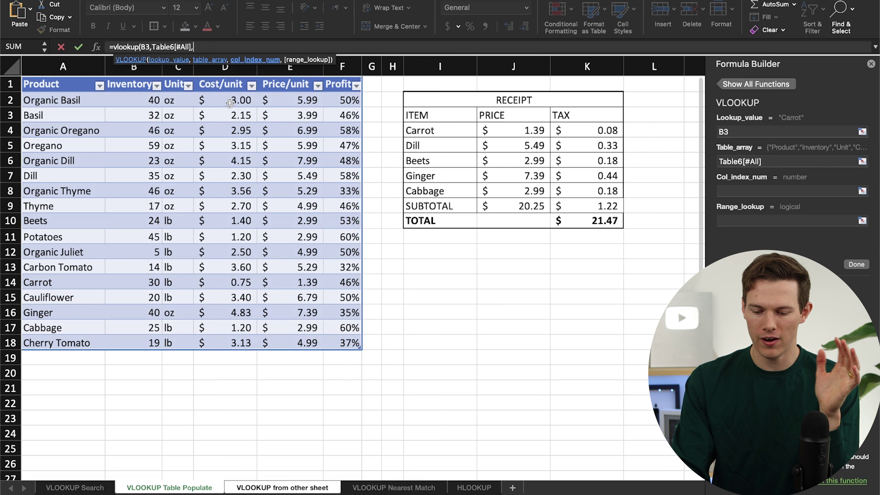
text(5, FA)
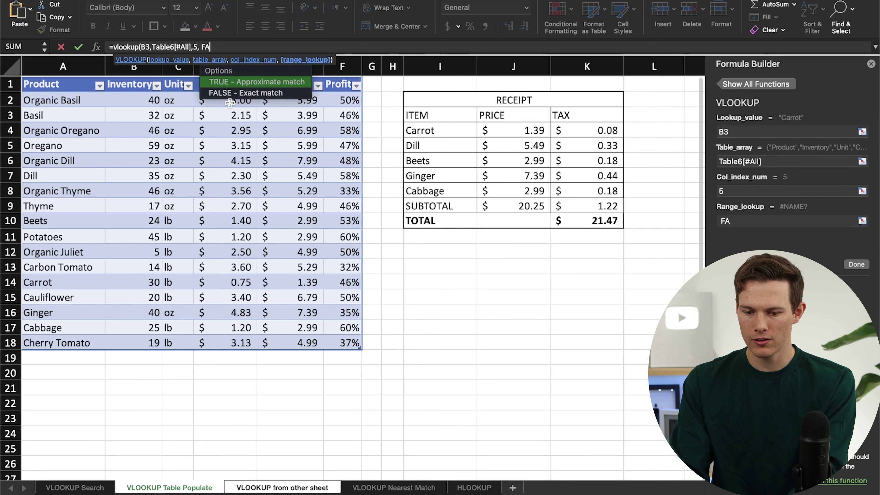
text(LSE))
key(Return)
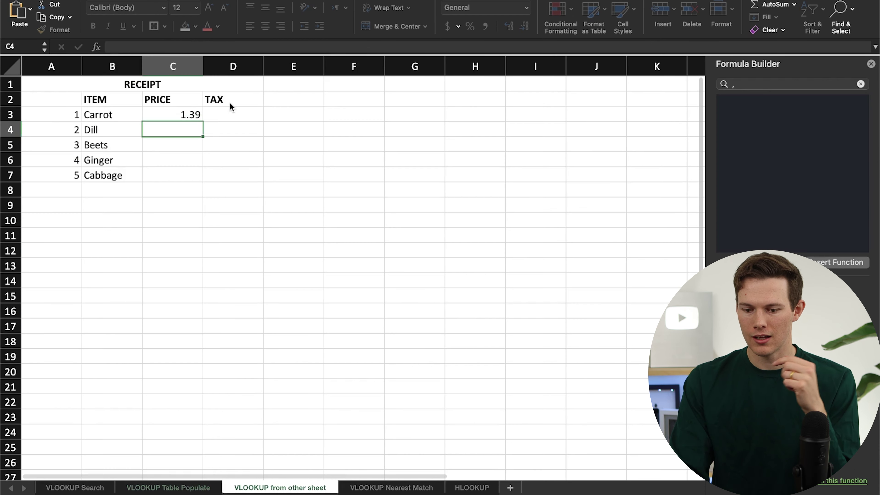
Fill the price lookup down to C7, giving 1.39, 5.49, 2.99, 7.39 and 2.99
click(178, 117)
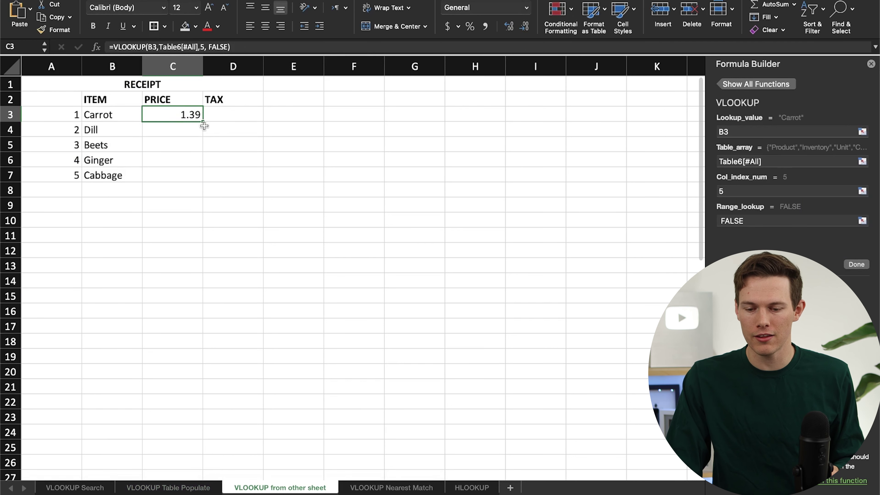
drag(202, 121, 193, 190)
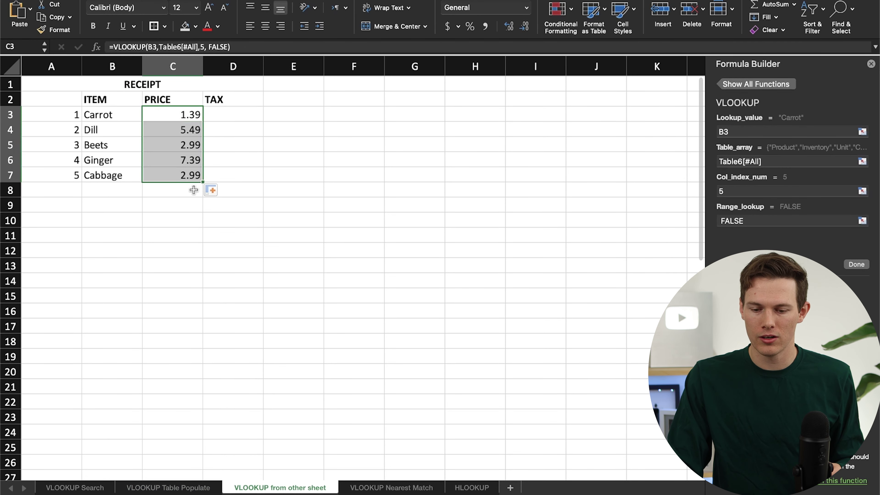
click(239, 171)
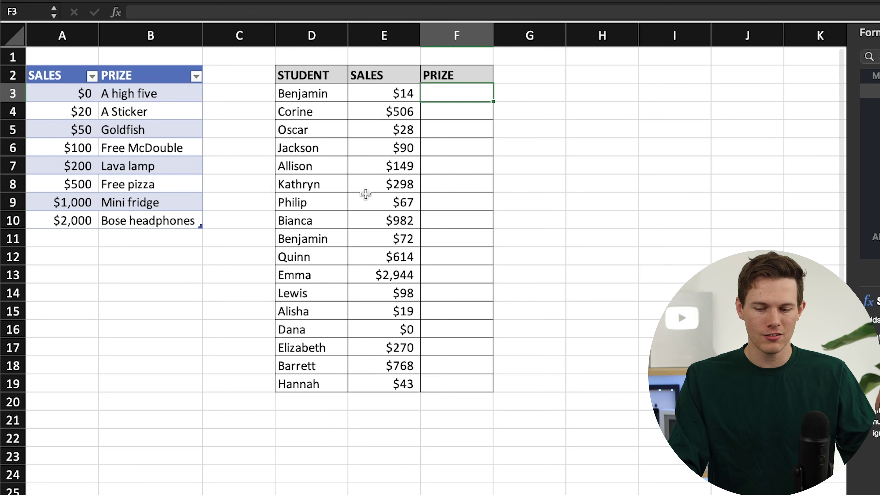
Review the students' sales figures, the empty PRIZE column and the sales-to-prize table
drag(367, 144, 376, 298)
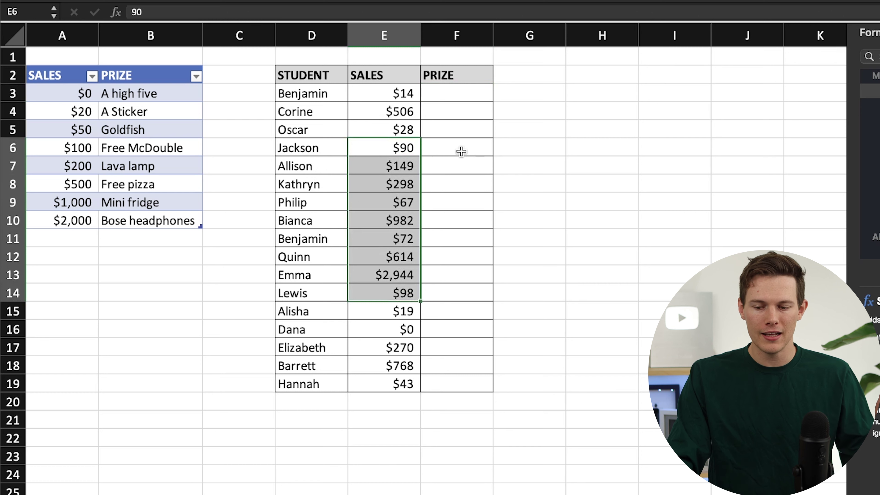
click(455, 143)
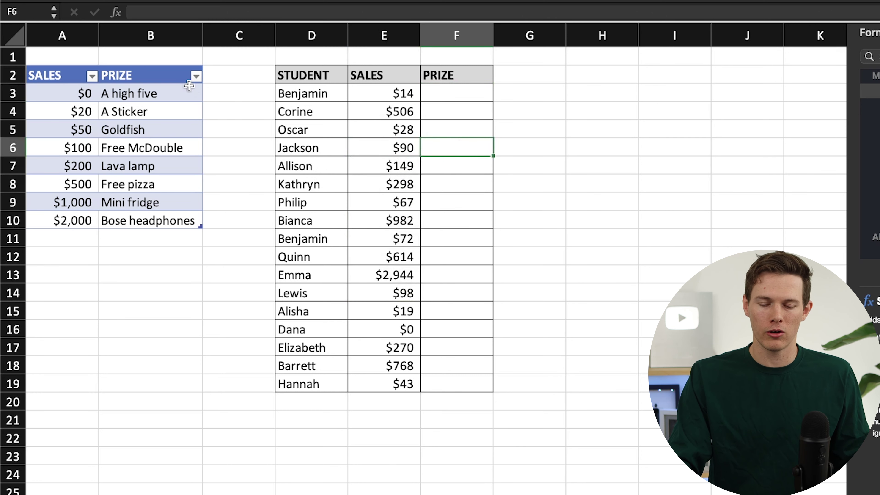
drag(44, 71, 149, 222)
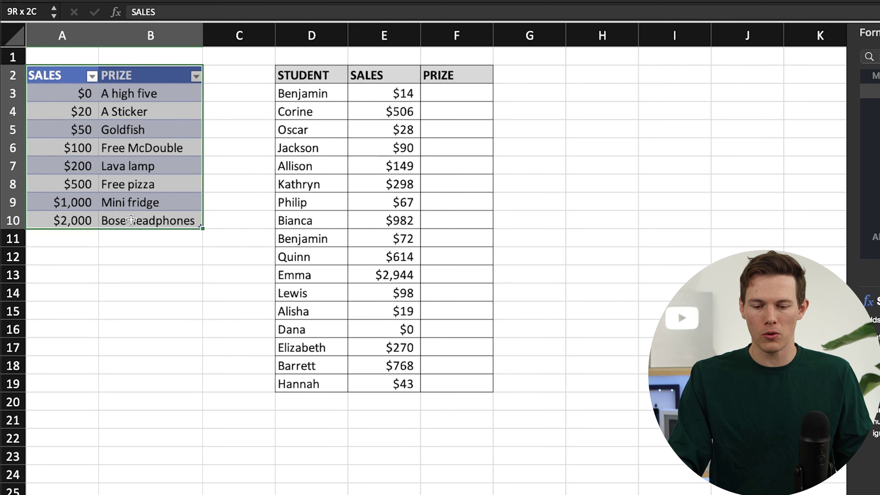
click(125, 251)
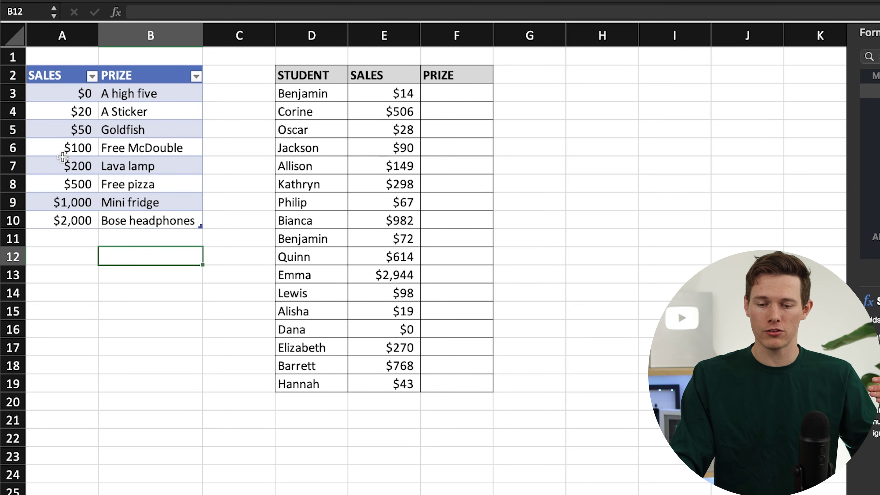
click(135, 169)
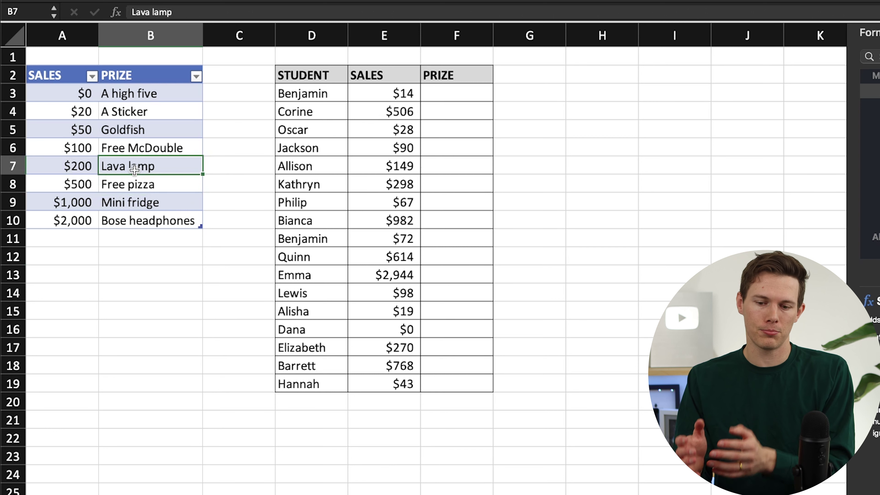
Compare Benjamin's $14 and Corine's $506 sales against the $0 A high five tier
click(461, 91)
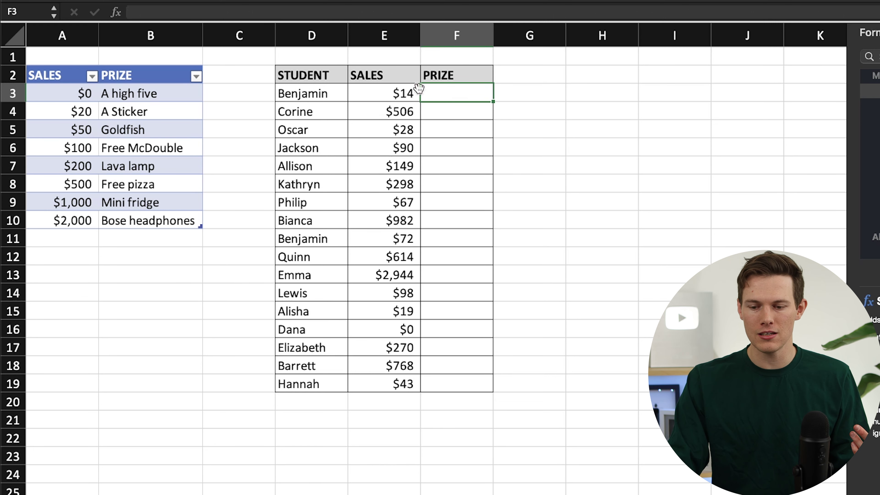
click(384, 93)
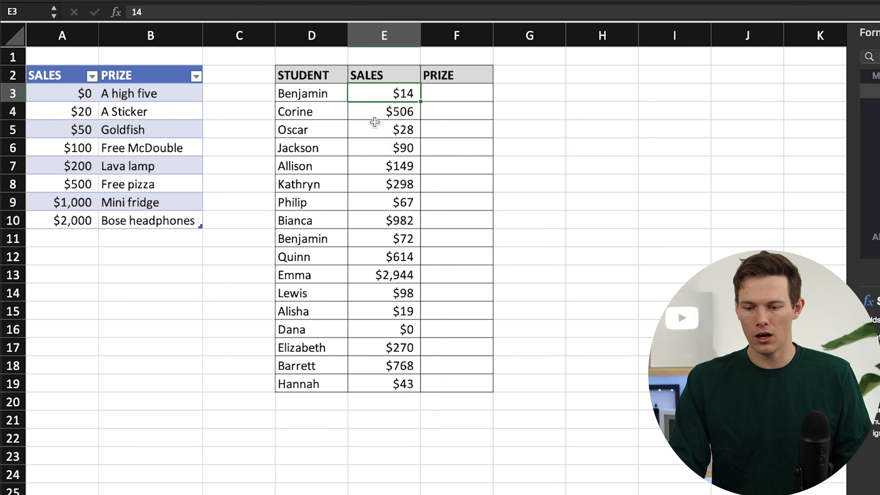
click(373, 113)
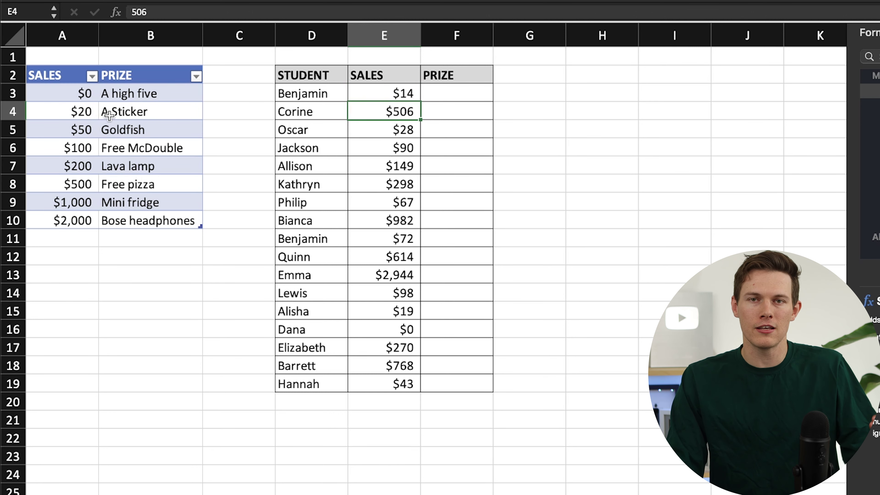
drag(49, 90, 121, 91)
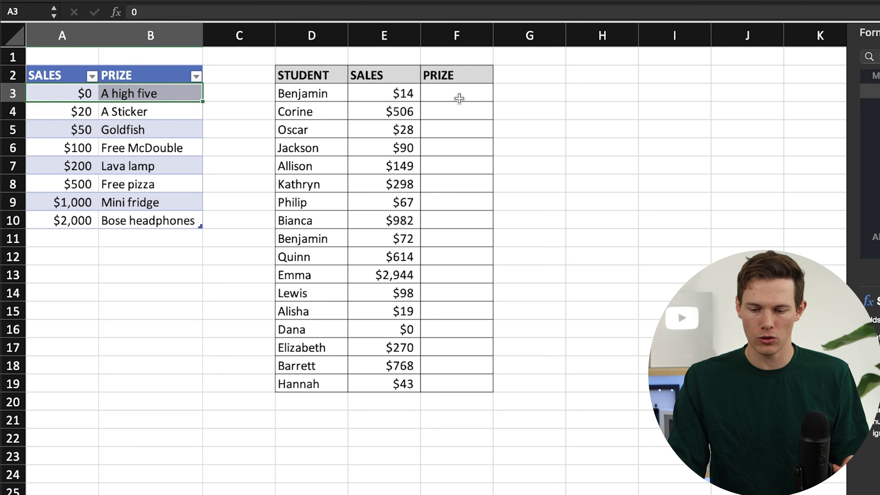
click(457, 91)
Enter =VLOOKUP(E3,Table1[#All],2,TRUE) in F3, returning A high five for $14 sales
text(=vlookup()
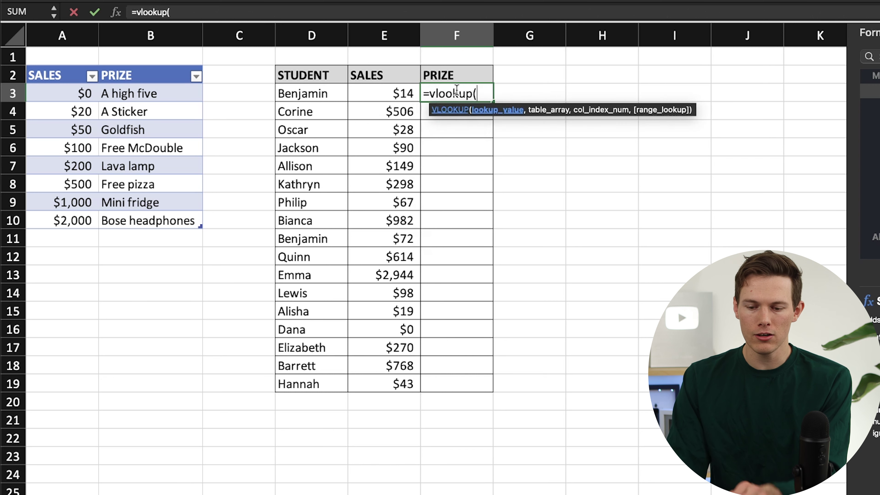
click(369, 97)
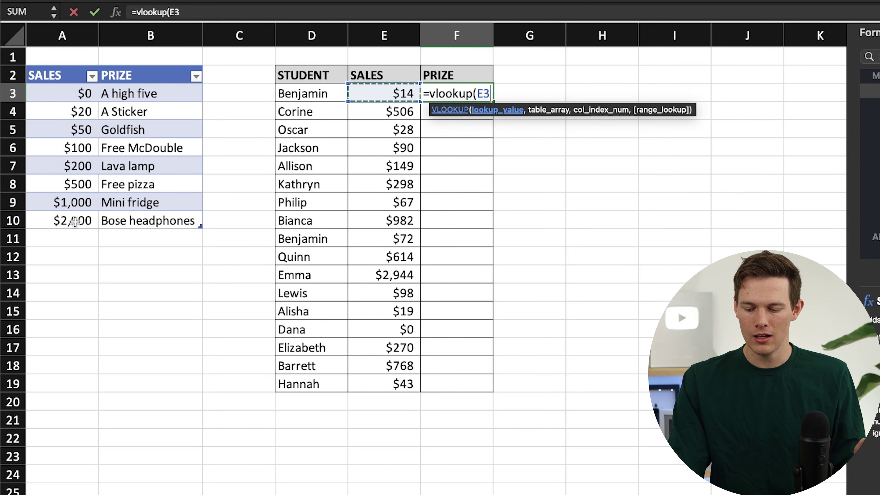
text(,)
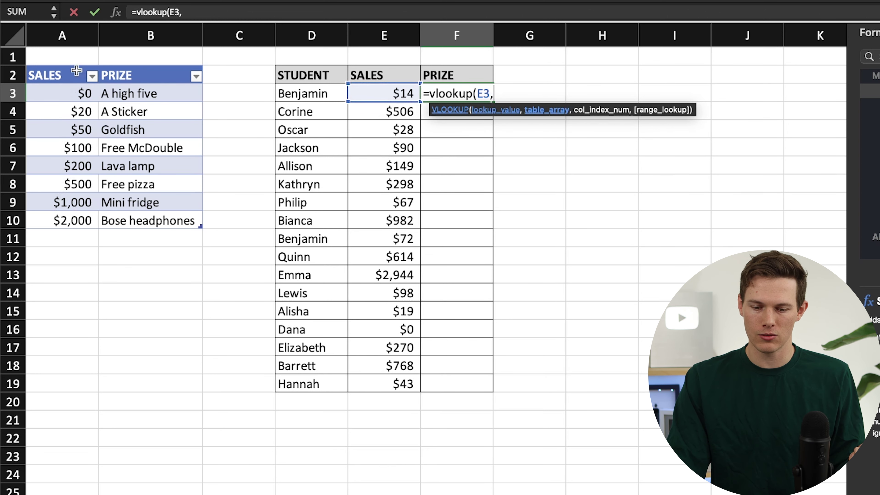
drag(74, 71, 160, 222)
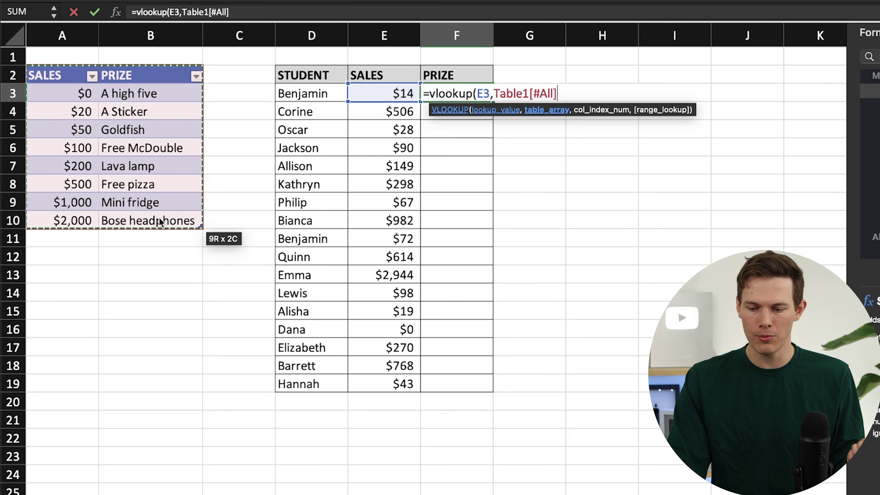
text(,)
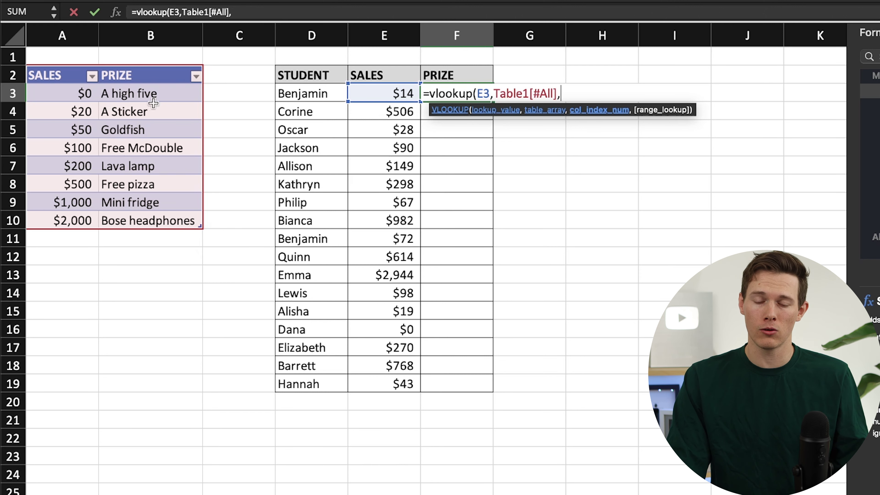
text(2)
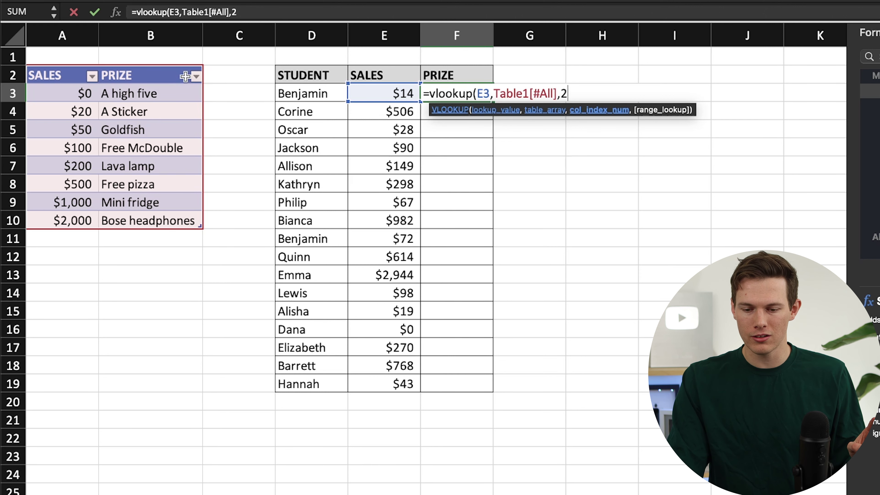
text(,)
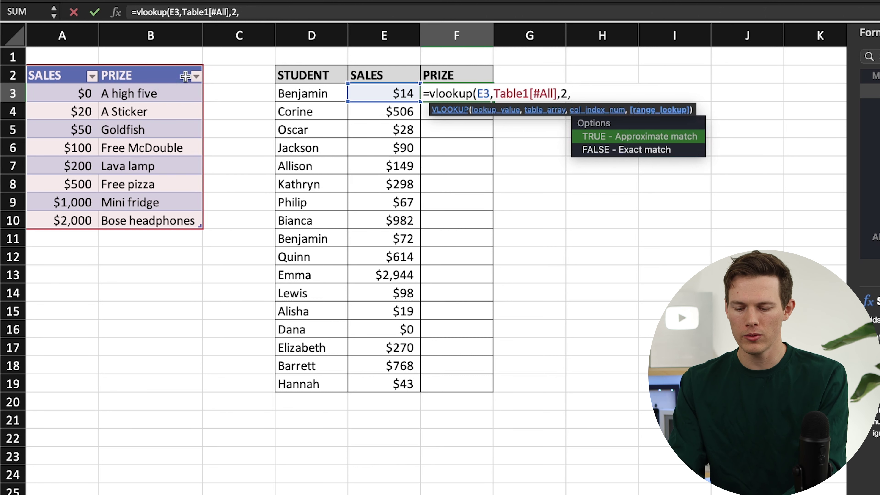
text(TRUE)
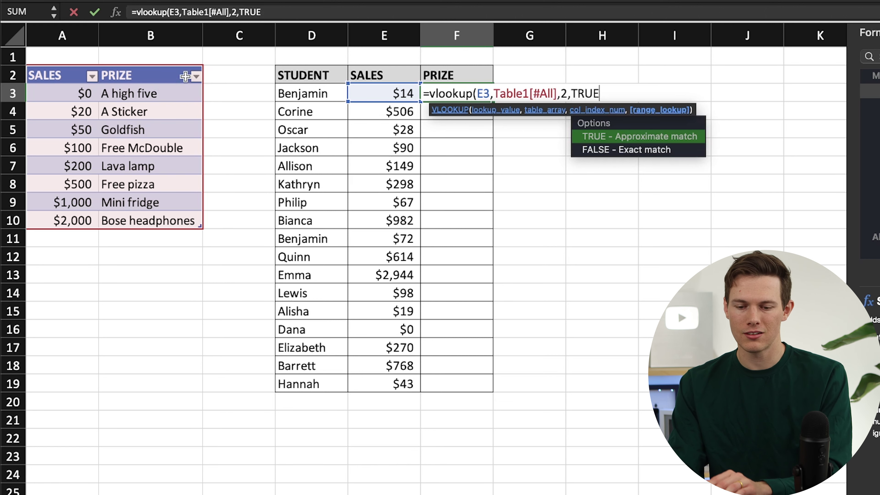
text())
key(Return)
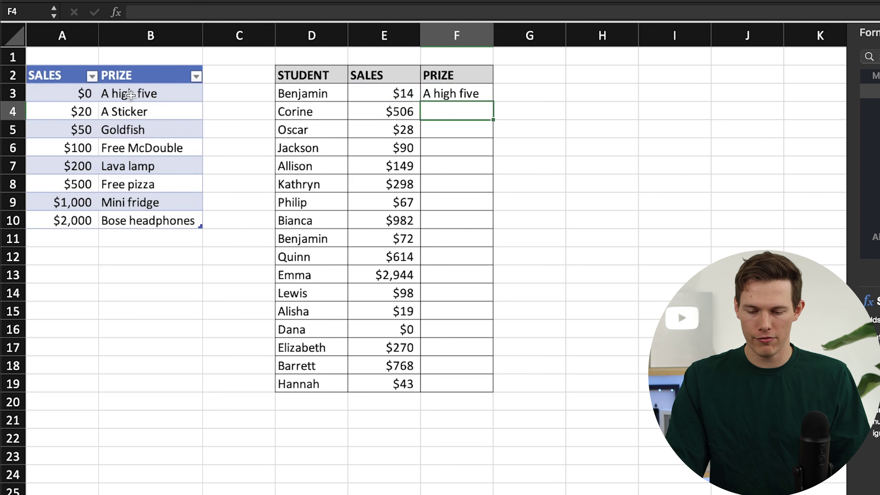
Fill the prize formula down to F19, autofit column F, and spot-check F4 and F13
click(482, 94)
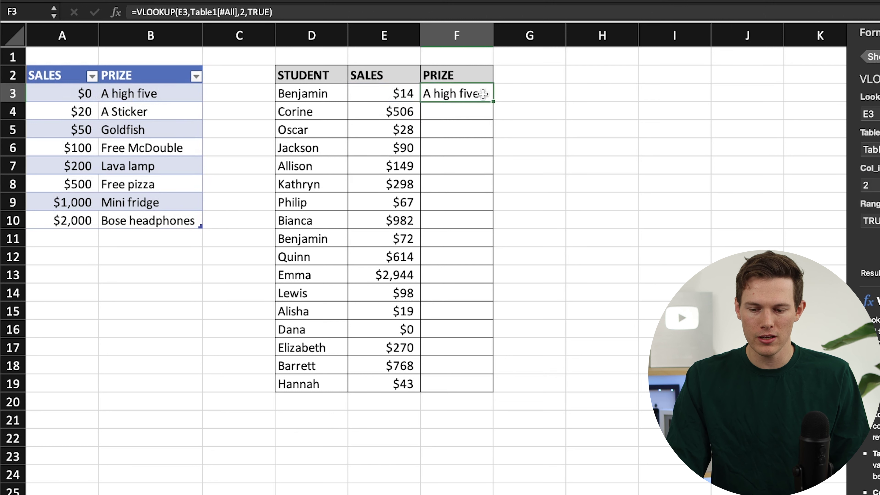
double_click(494, 101)
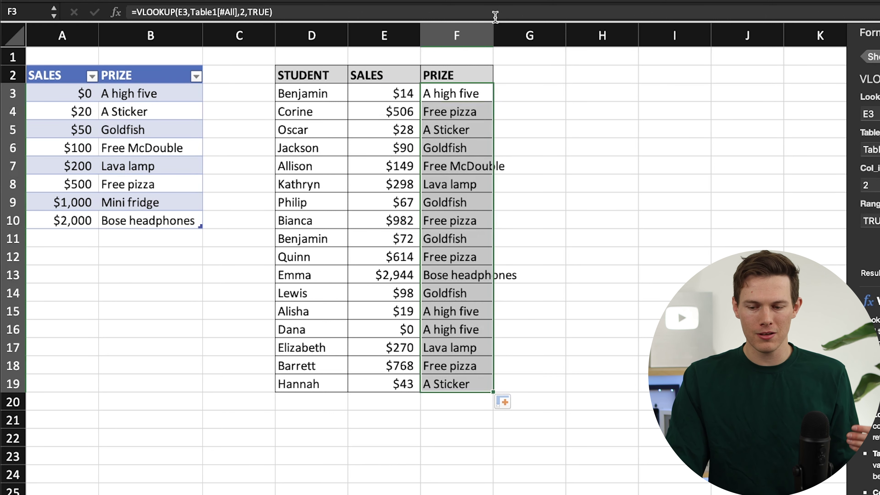
double_click(493, 34)
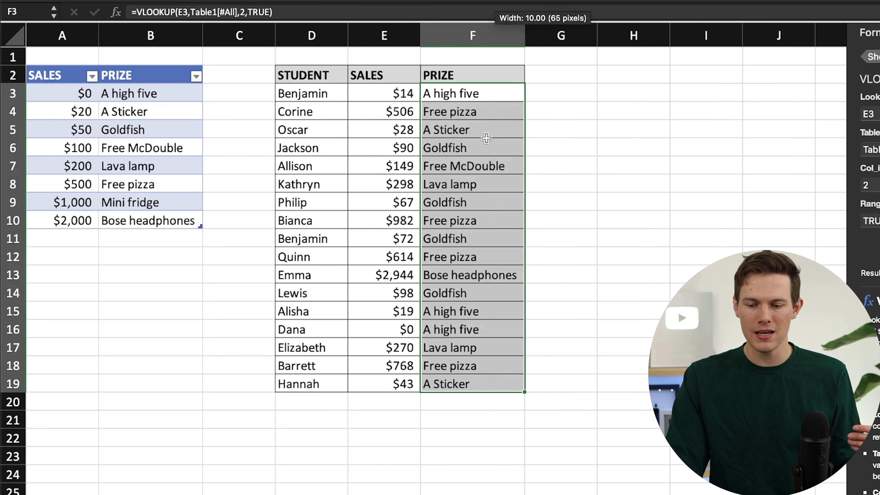
click(479, 117)
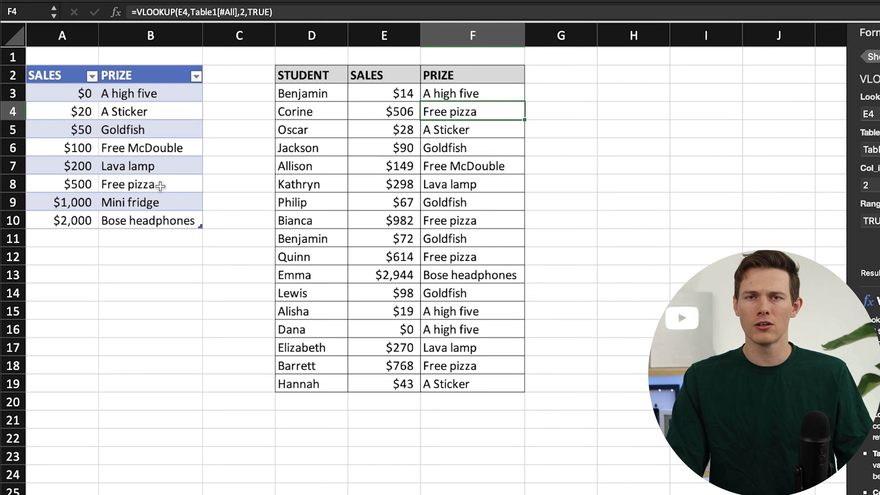
click(519, 280)
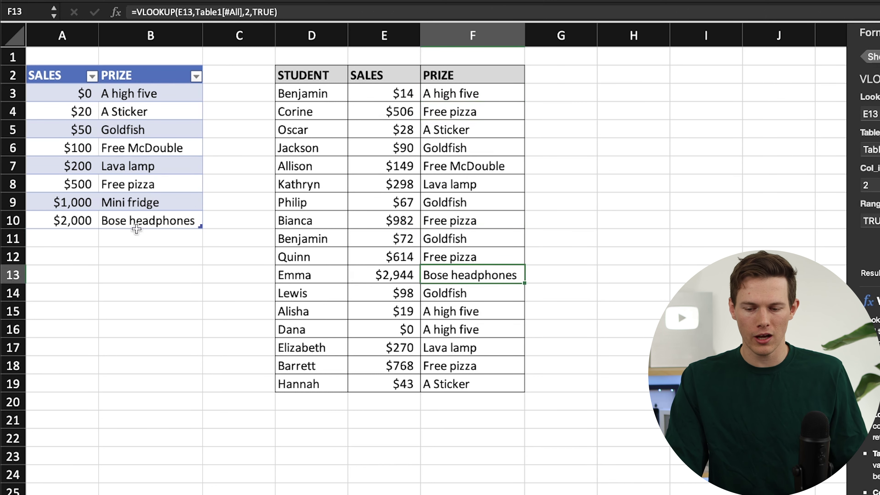
drag(450, 96, 453, 342)
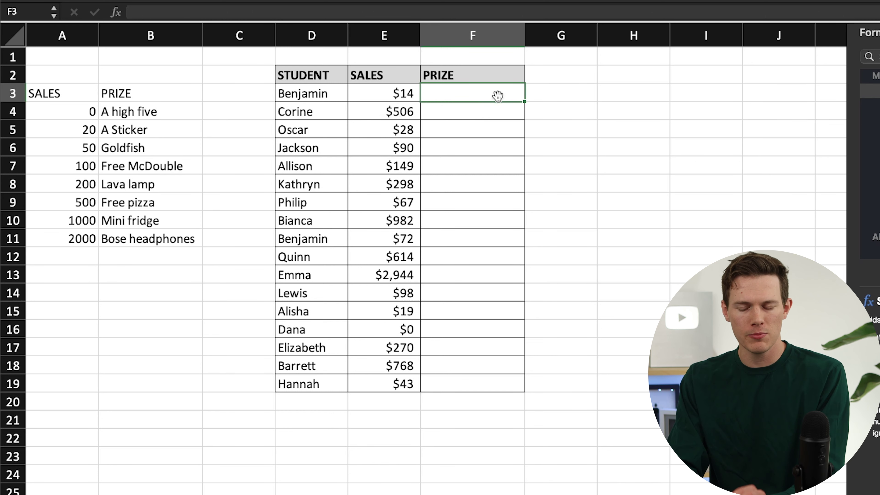
Enter =VLOOKUP(E3,A3:B11,2,TRUE) in F3 using the plain prize range A3:B11
text(=vloo)
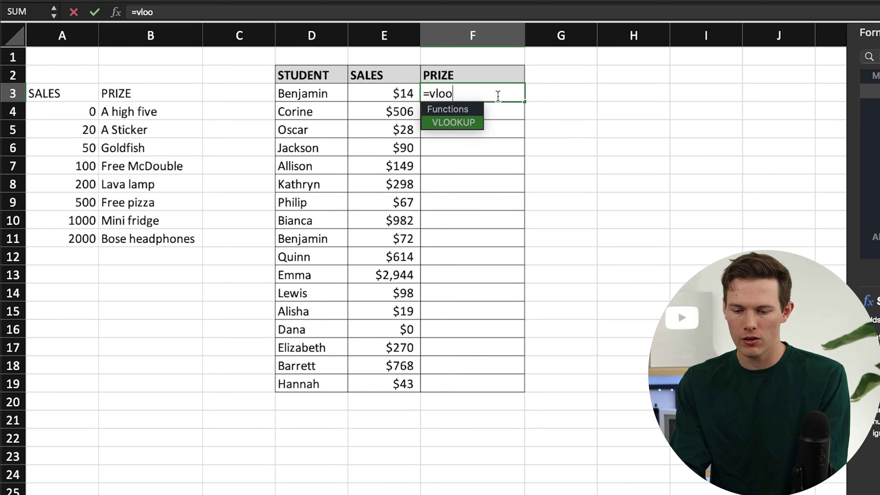
text(k)
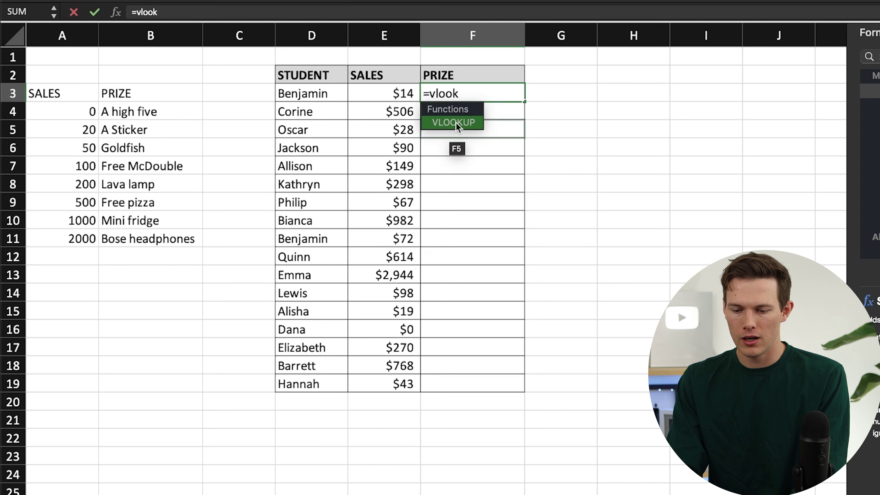
double_click(452, 124)
click(384, 96)
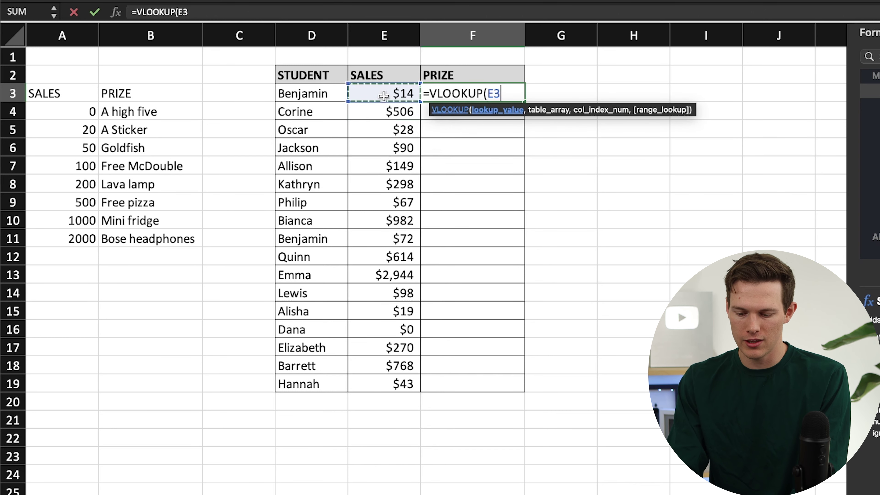
text(,)
drag(68, 93, 138, 241)
text(,)
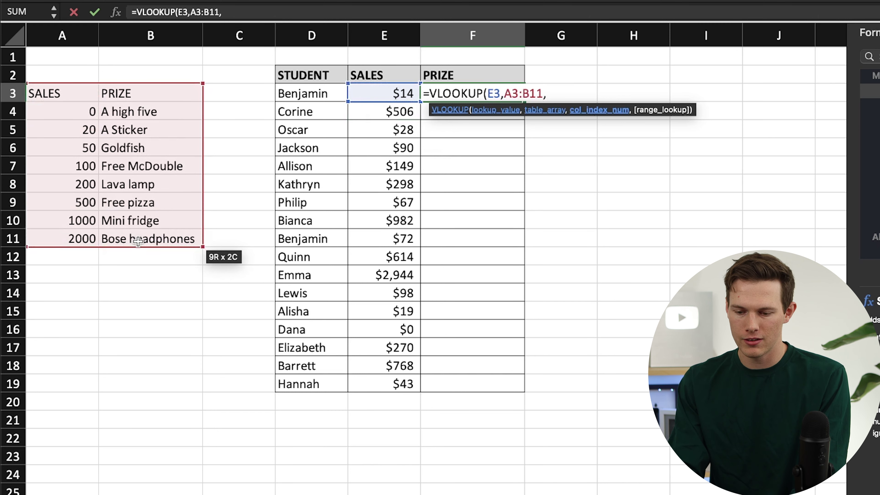
text(2,)
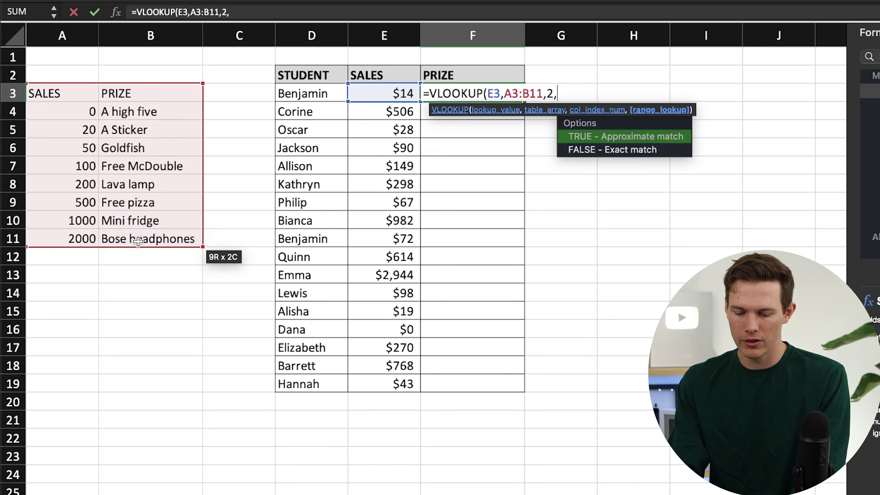
text(TRUE)
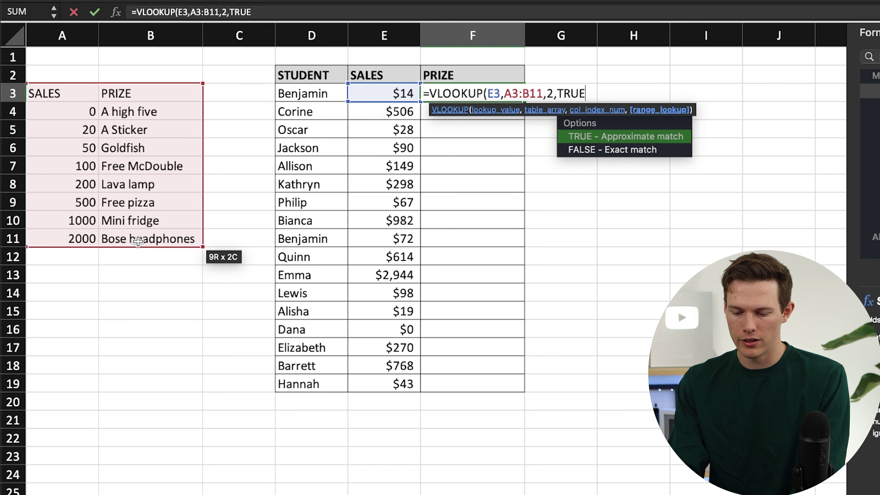
key(Return)
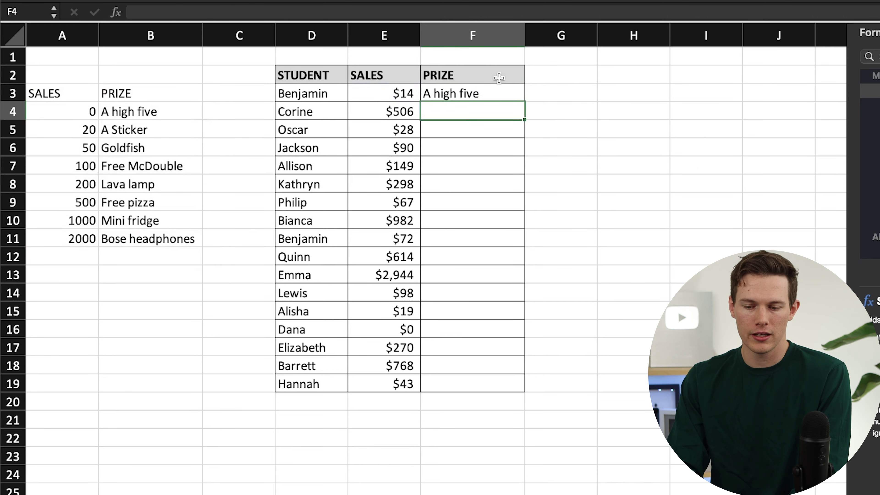
click(497, 92)
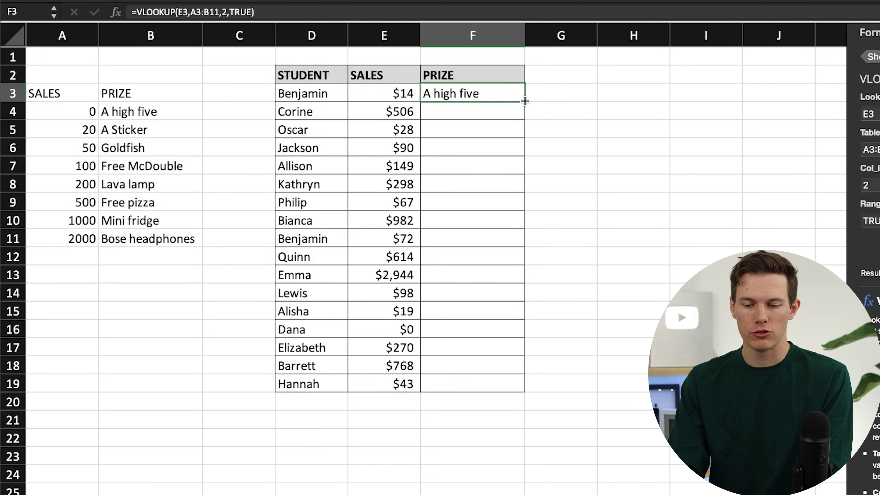
drag(524, 102, 523, 208)
click(633, 236)
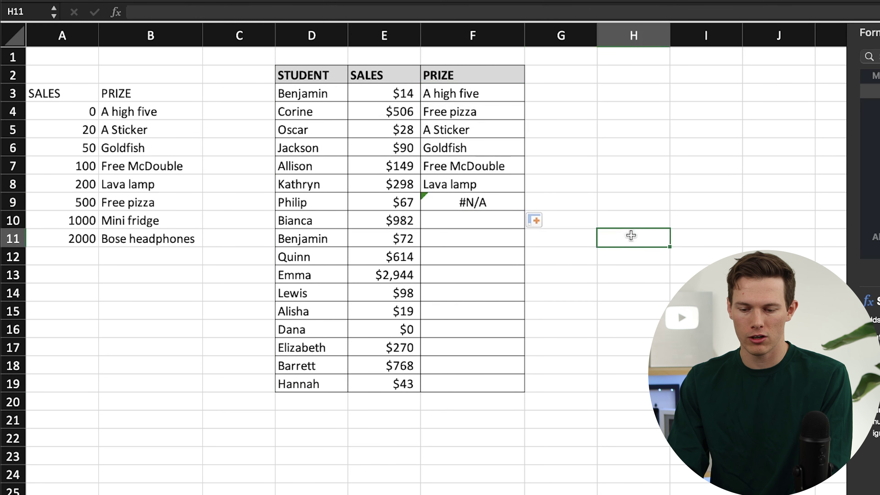
click(473, 182)
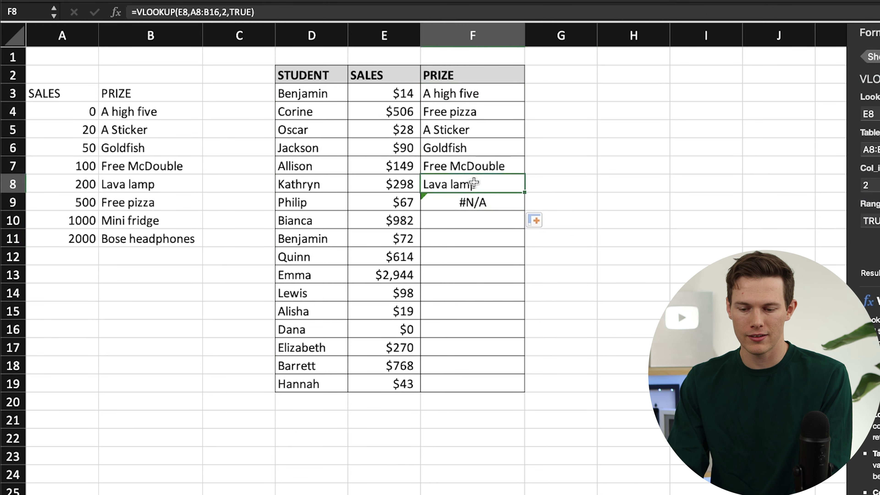
click(300, 6)
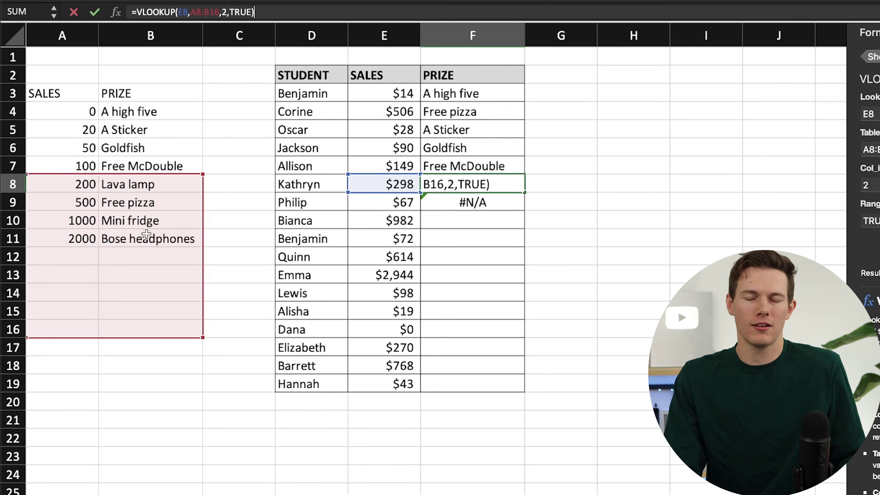
text(+)
mouse_move(480, 114)
mouse_down()
mouse_move(477, 238)
mouse_move(495, 123)
mouse_move(487, 112)
mouse_up()
key(Escape)
key(Delete)
click(445, 89)
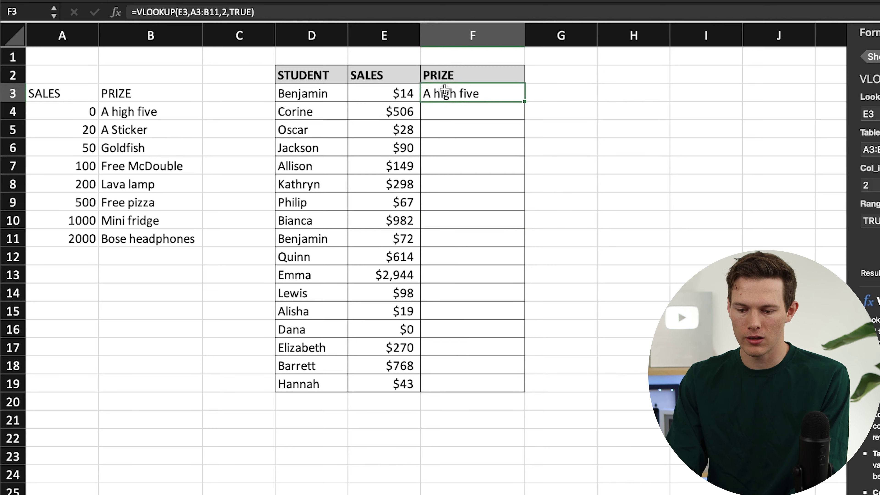
click(193, 7)
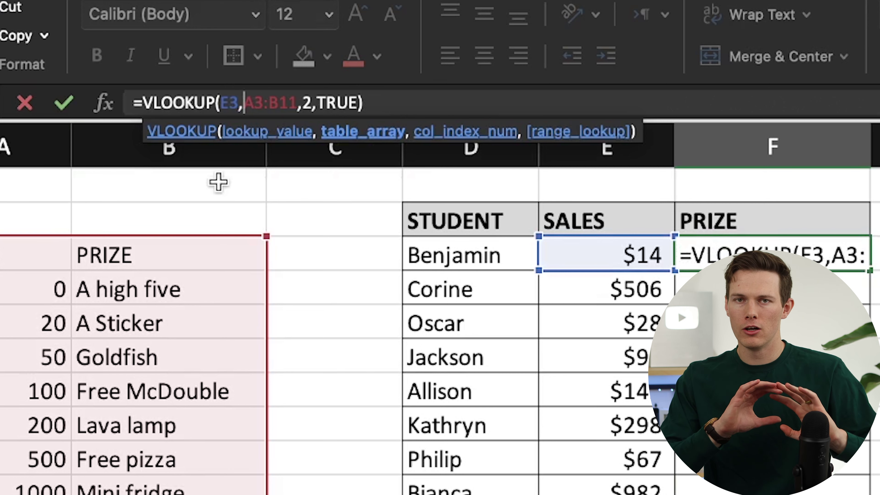
Lock the prize formula's lookup range as $A$3:$B$11
text($A)
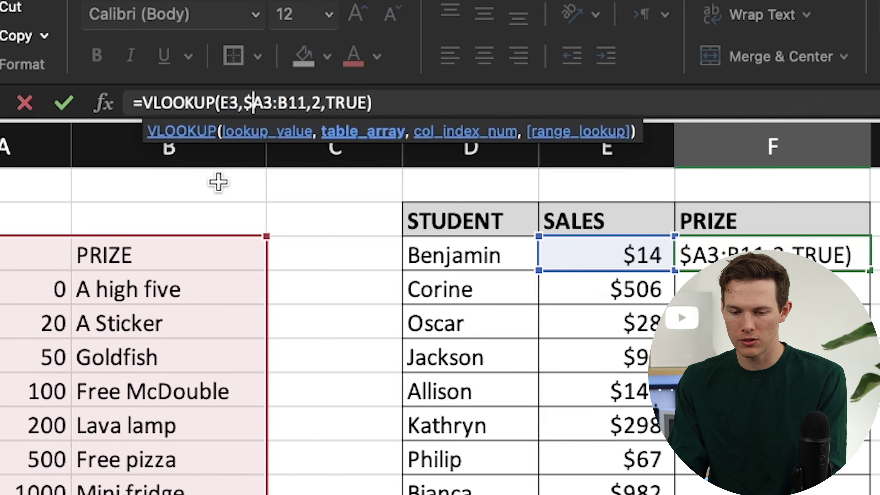
text($)
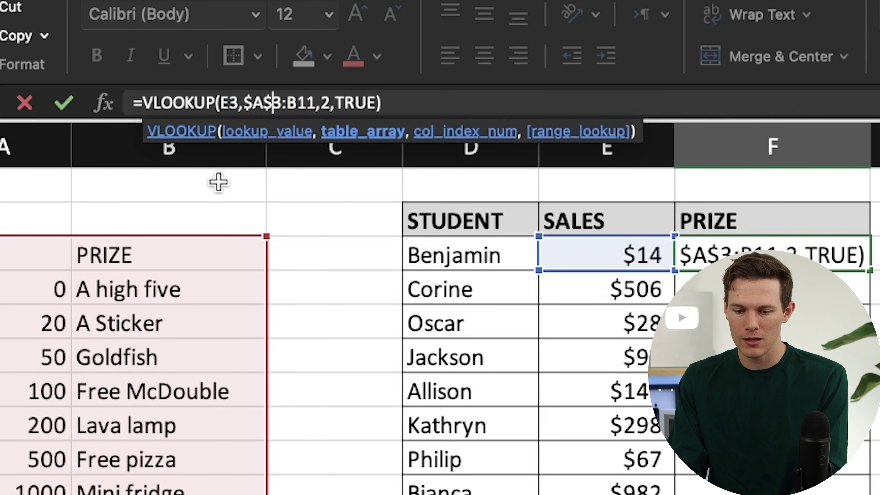
key(Right)
key(Right)
text($)
key(Right)
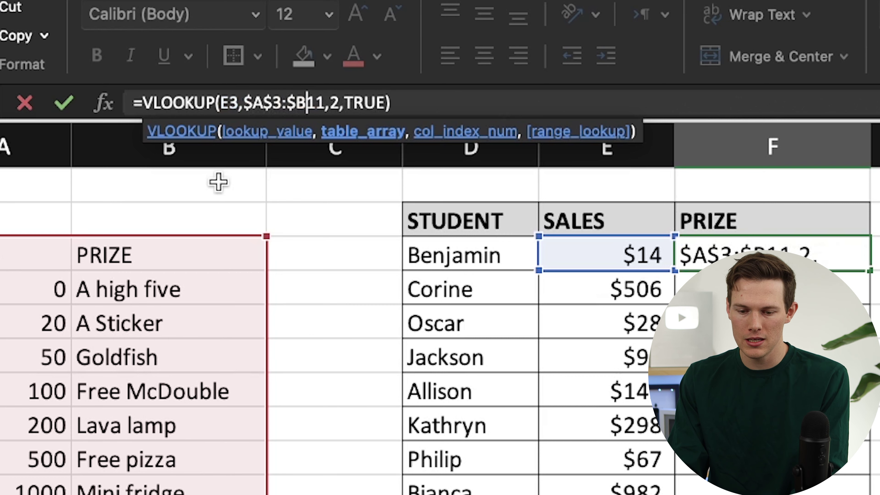
text($)
key(Return)
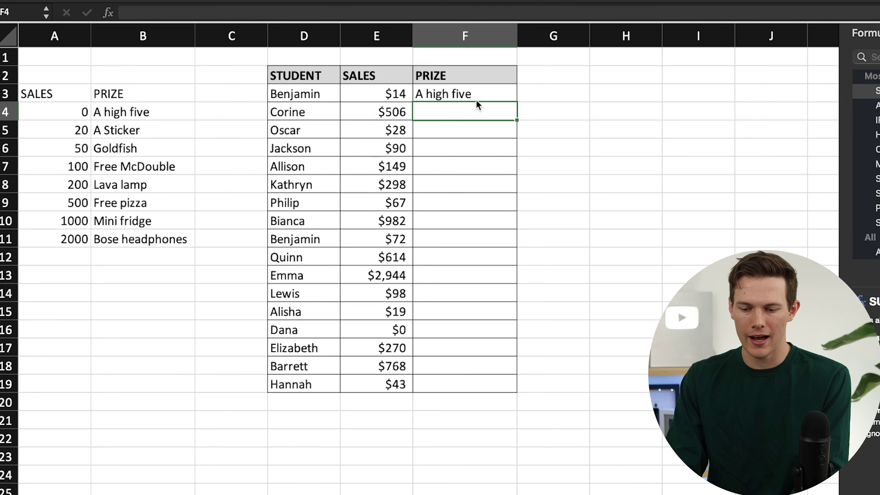
Fill the locked-range formula down to F19 and check F19's formula
click(847, 251)
drag(516, 101, 473, 388)
click(589, 398)
click(457, 383)
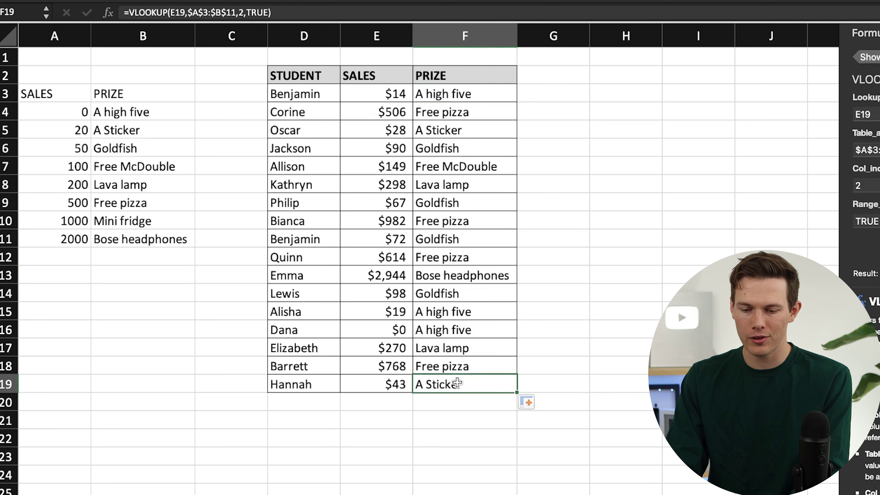
click(315, 12)
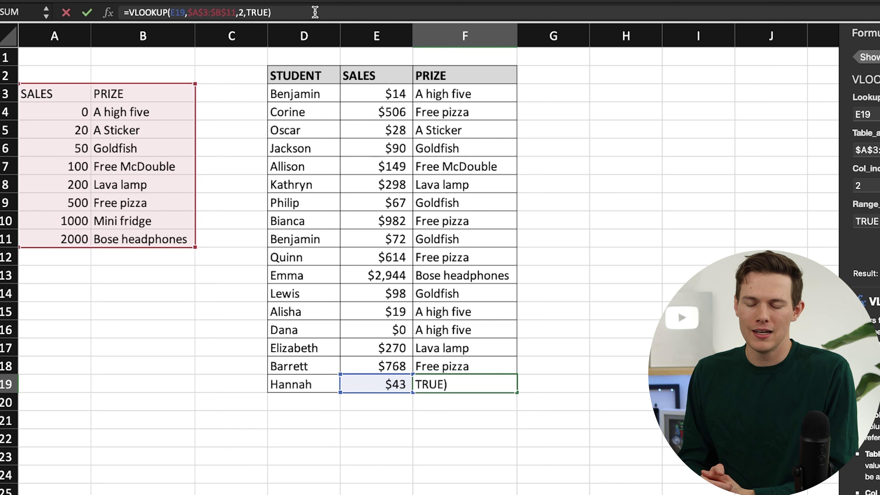
click(60, 255)
Add a 2100 sales tier with the prize headphones in A12:B12
key(Escape)
click(59, 258)
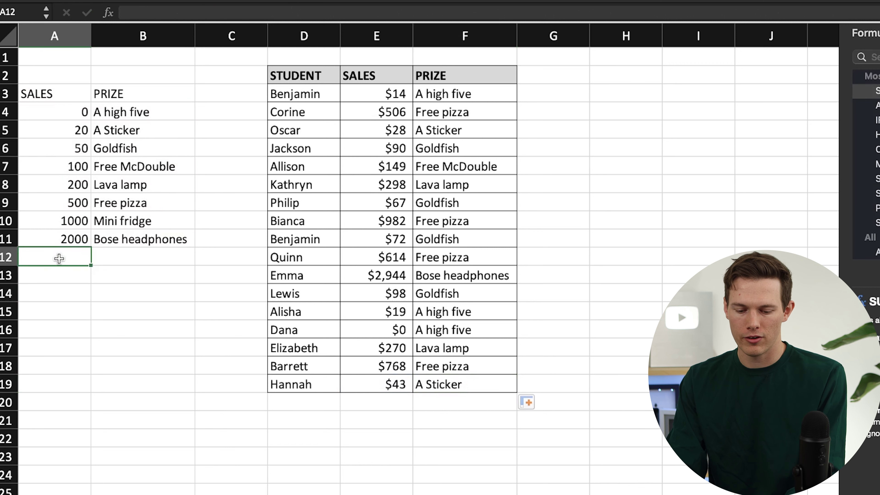
text(350)
key(BackSpace)
key(BackSpace)
key(BackSpace)
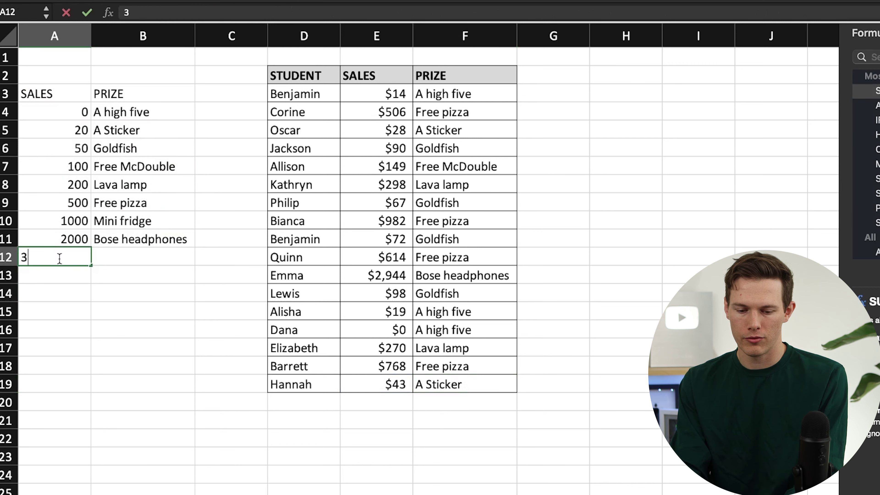
text(2100)
key(Tab)
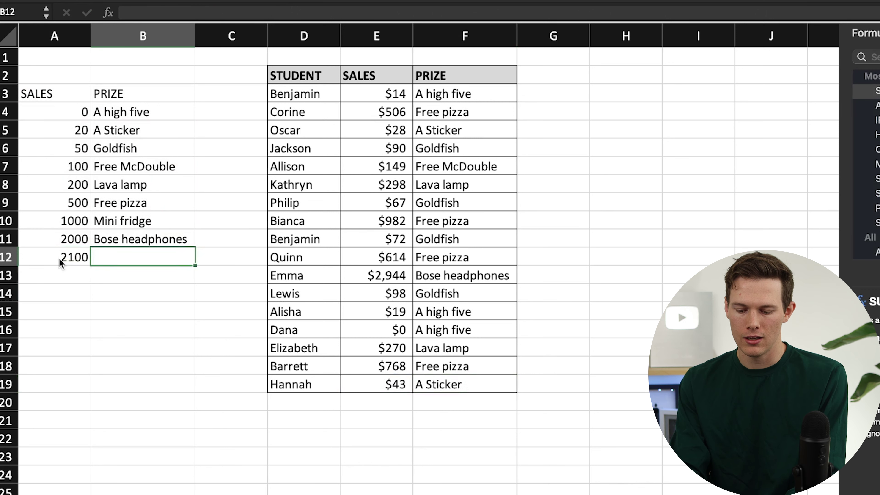
text(headphones)
key(Return)
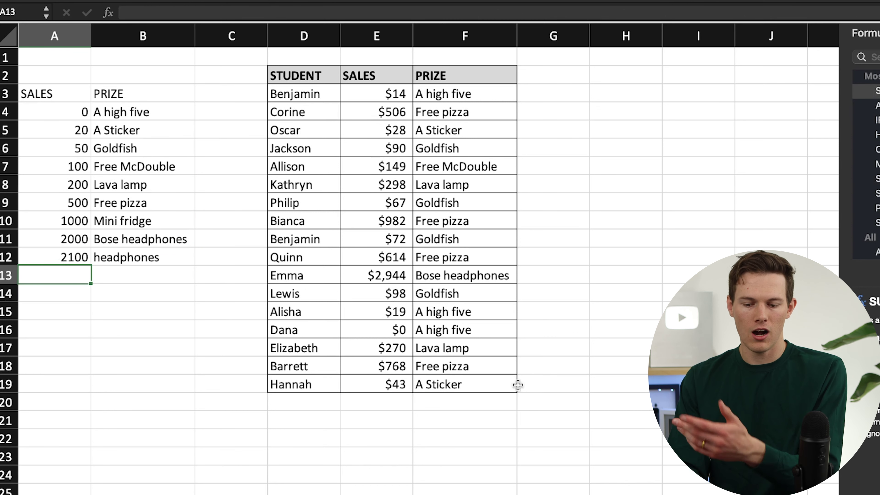
Inspect Emma's prize formula in F13 in the formula bar
click(443, 278)
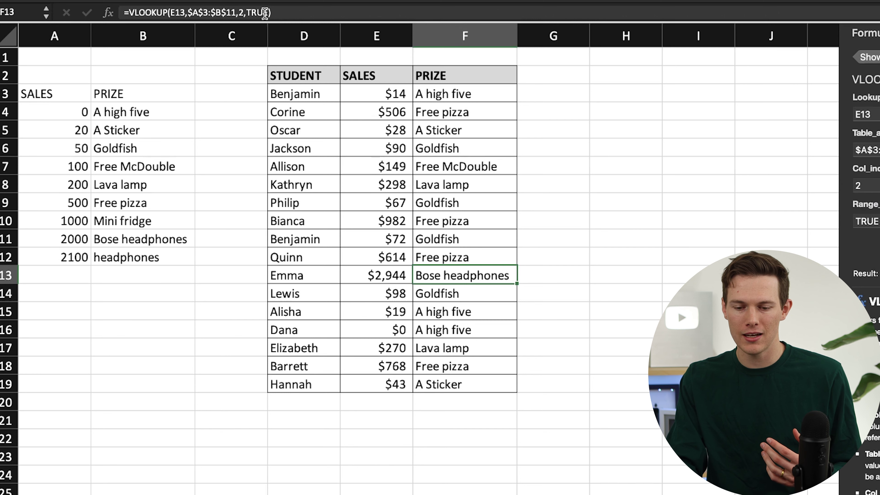
click(294, 13)
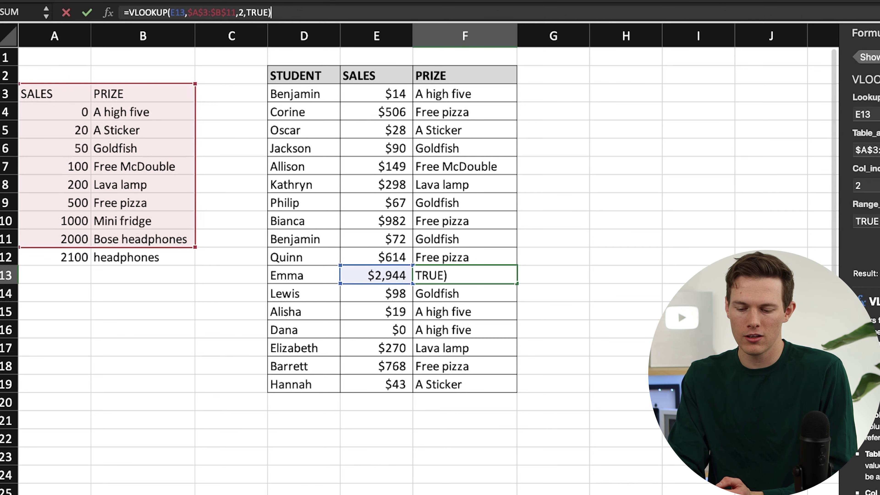
key(ctrl+Page_Down)
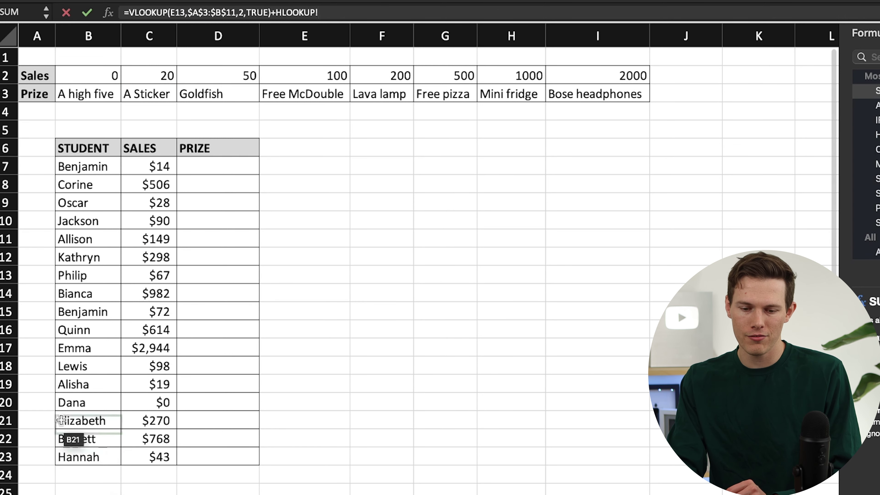
Walk through the horizontal table's Sales row and prizes, ending at Benjamin's empty cell D7
key(Escape)
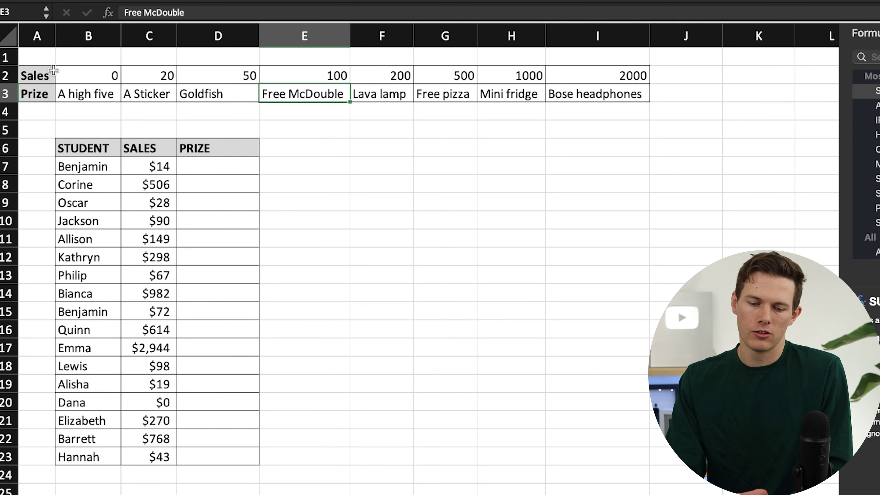
click(15, 75)
click(38, 75)
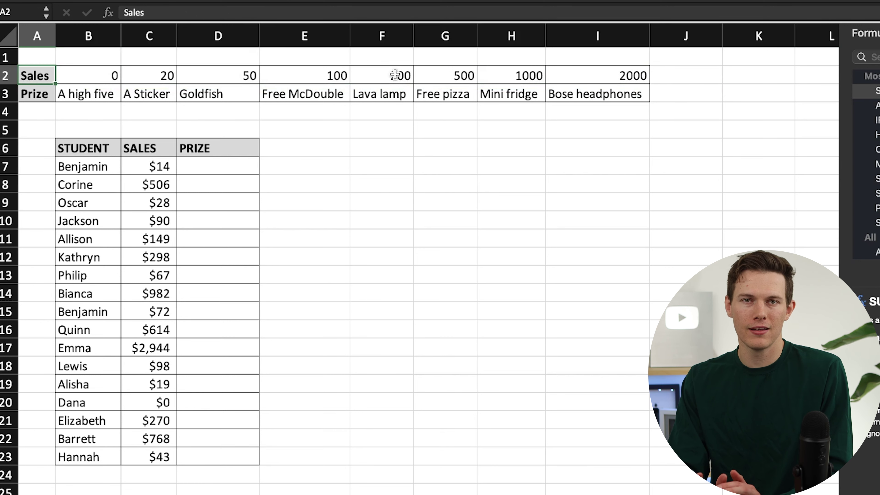
click(383, 95)
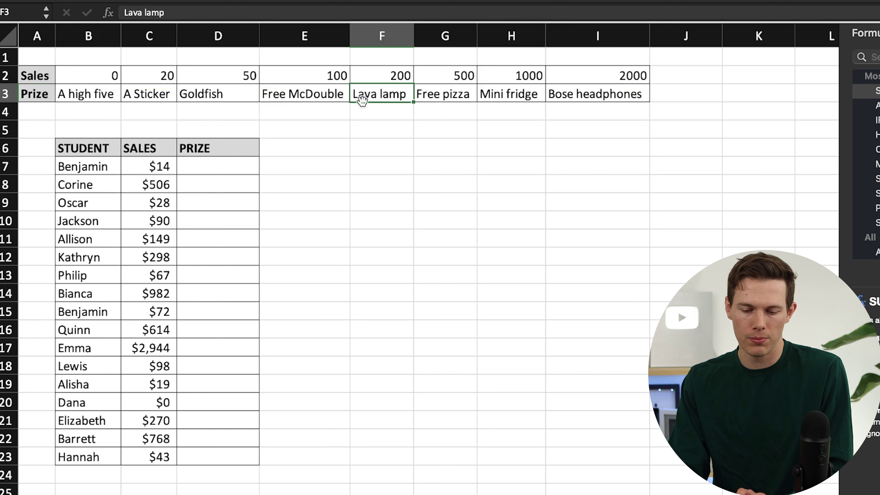
click(226, 166)
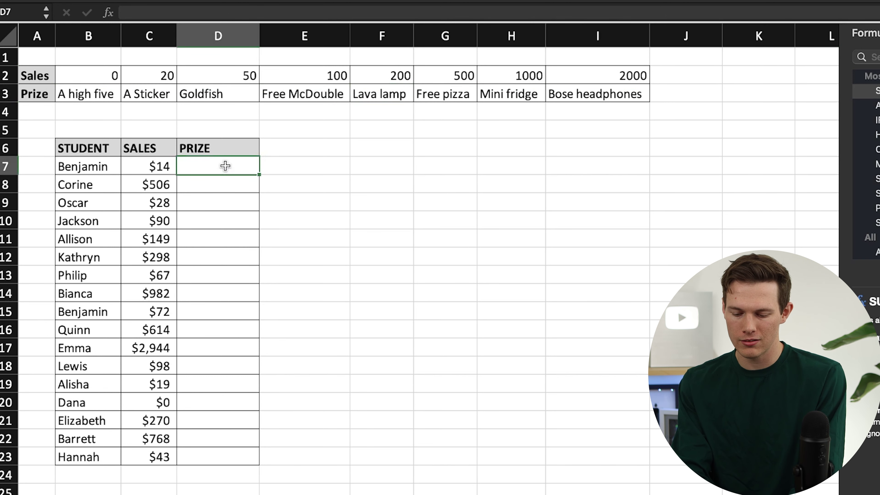
Enter =HLOOKUP(C7,A2:I3,2,TRUE) in D7 for Benjamin's prize
text(=hlook)
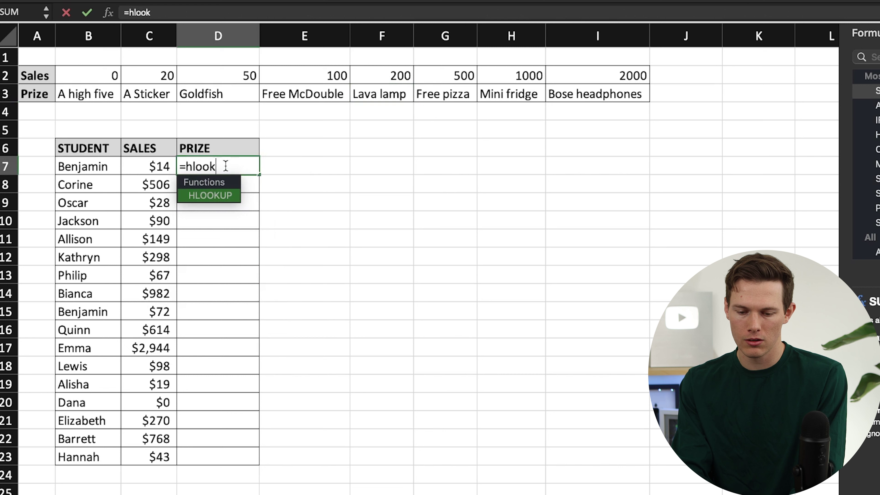
text(up()
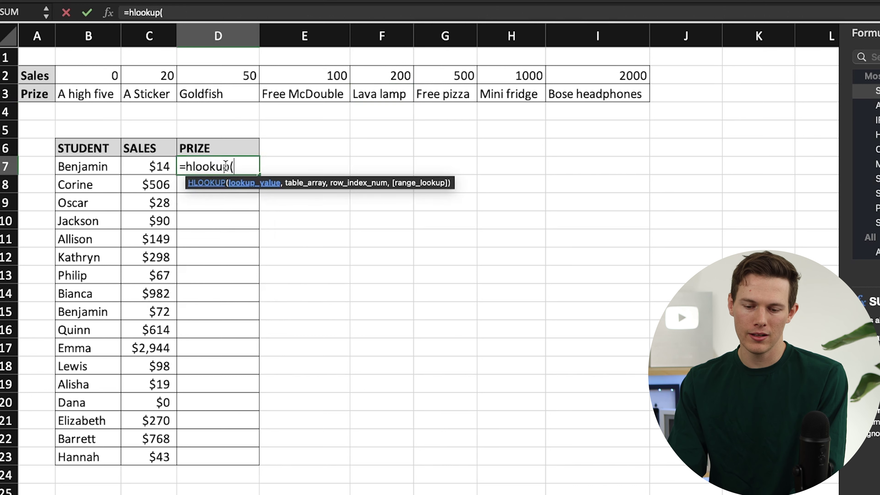
click(134, 171)
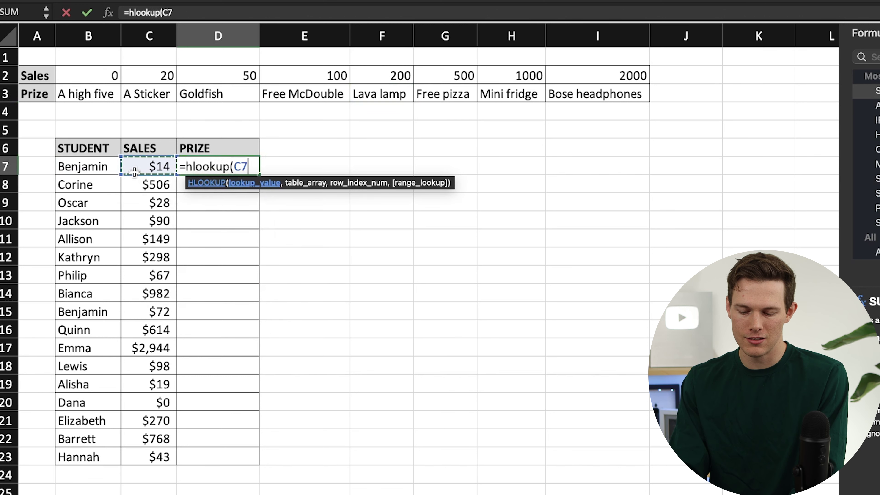
text(,)
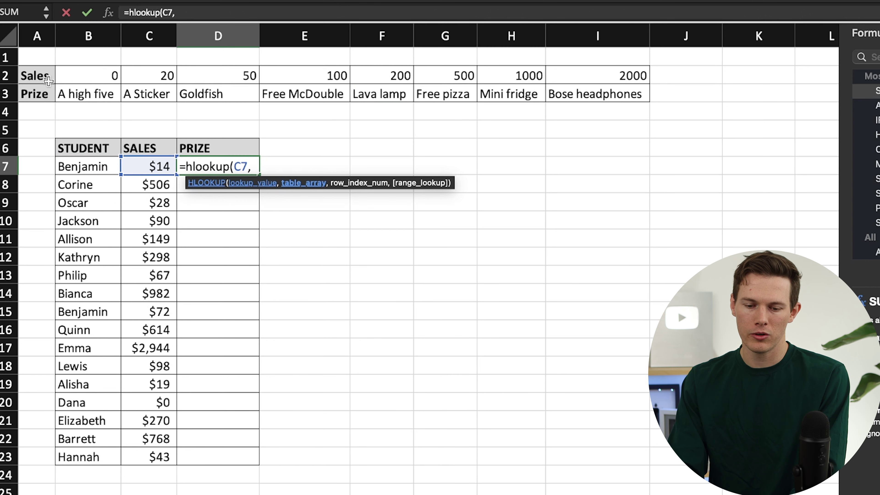
click(45, 75)
drag(45, 75, 571, 97)
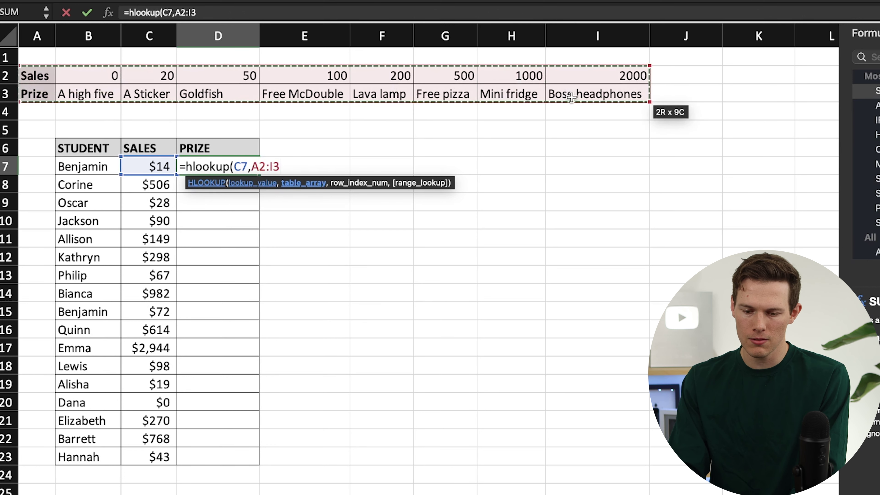
text(,)
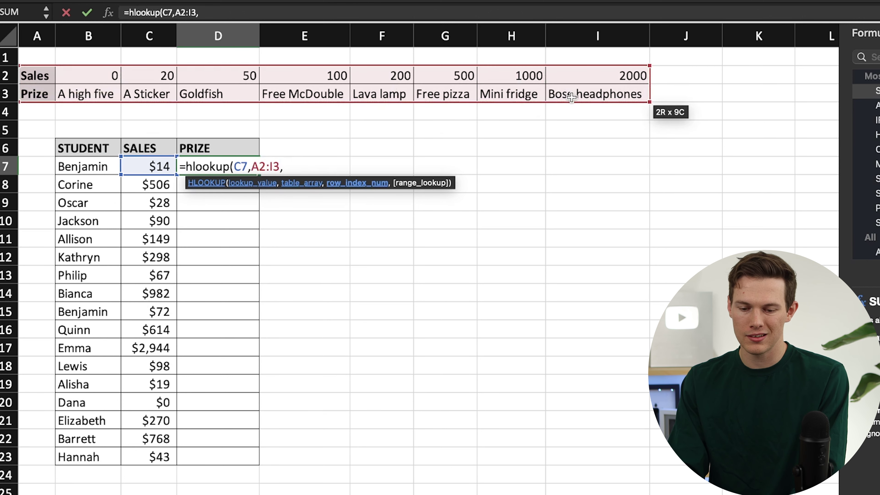
text(2)
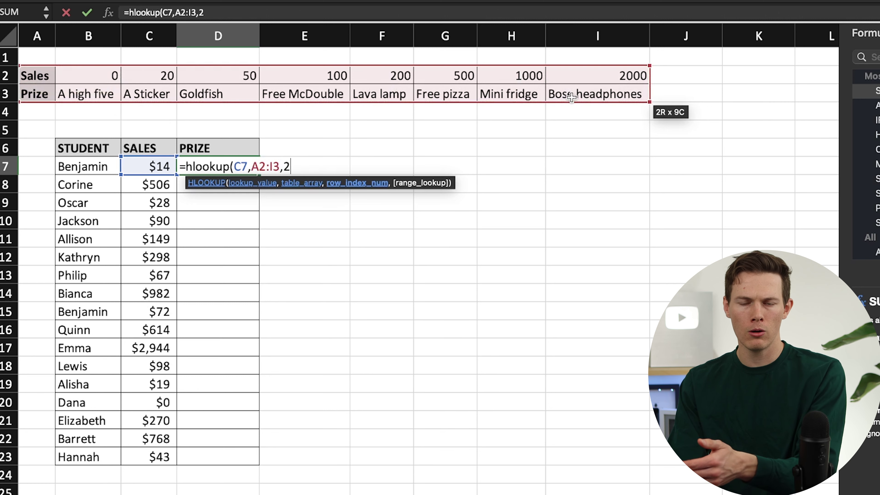
text(,TRUE)
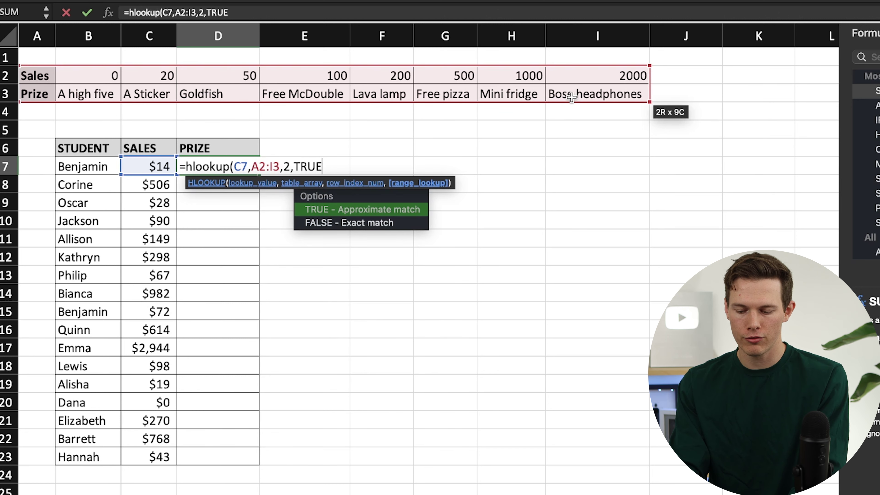
text())
key(Return)
Make the HLOOKUP table range absolute as $A$2:$I$3
click(230, 171)
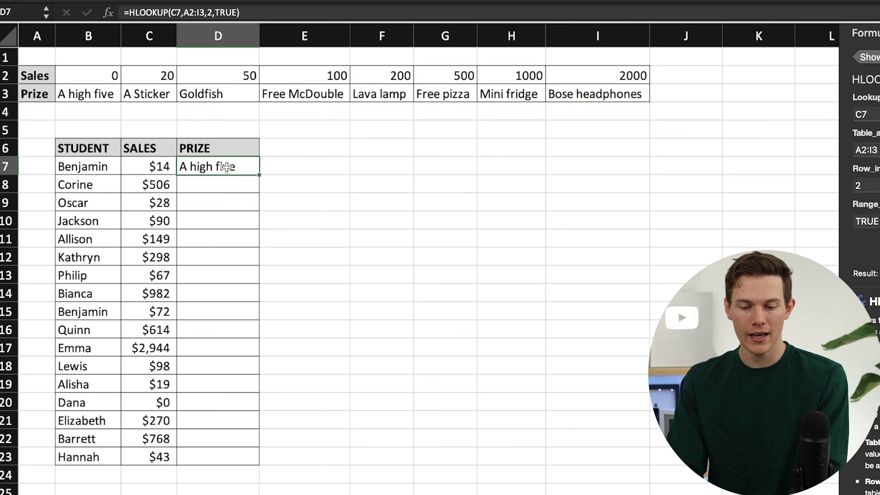
click(184, 13)
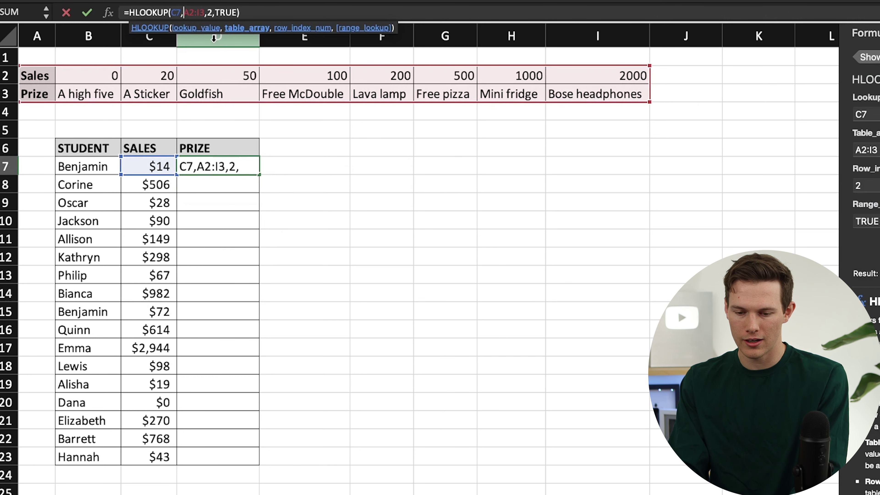
text($)
key(Right)
text($)
key(Right)
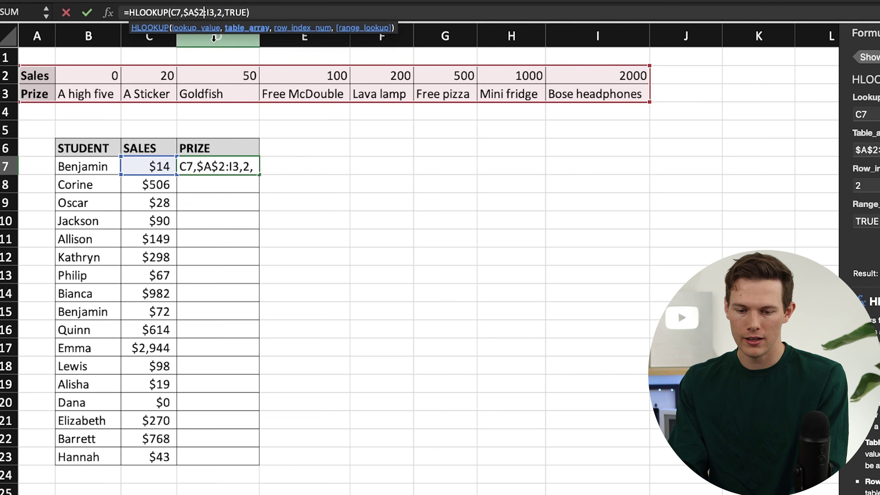
text($)
key(Right)
text($)
key(Return)
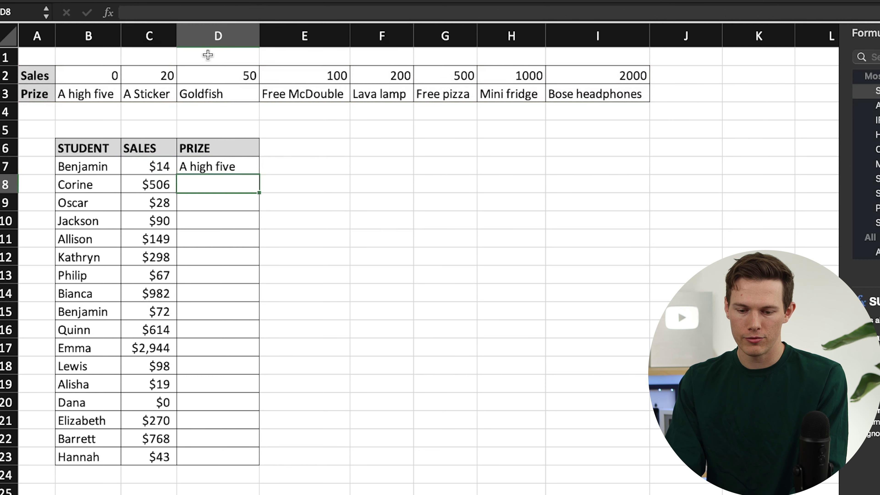
Fill the HLOOKUP formula down through D23, giving Emma Bose headphones
click(226, 169)
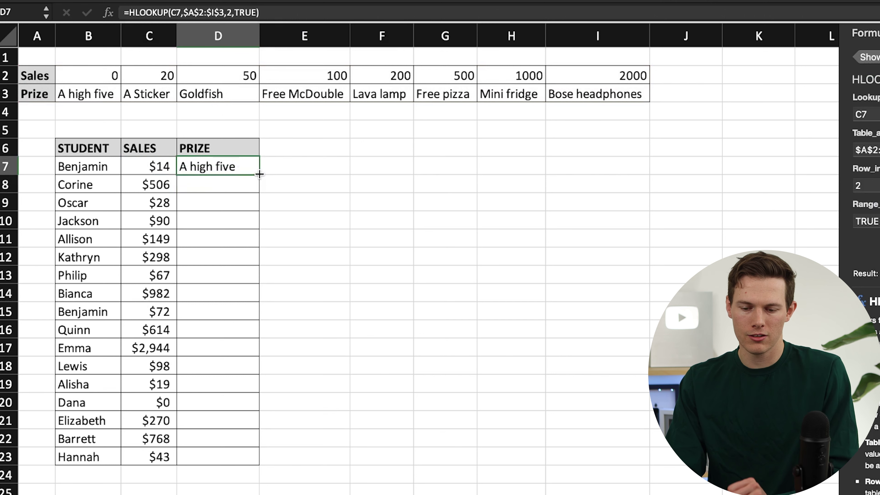
double_click(259, 174)
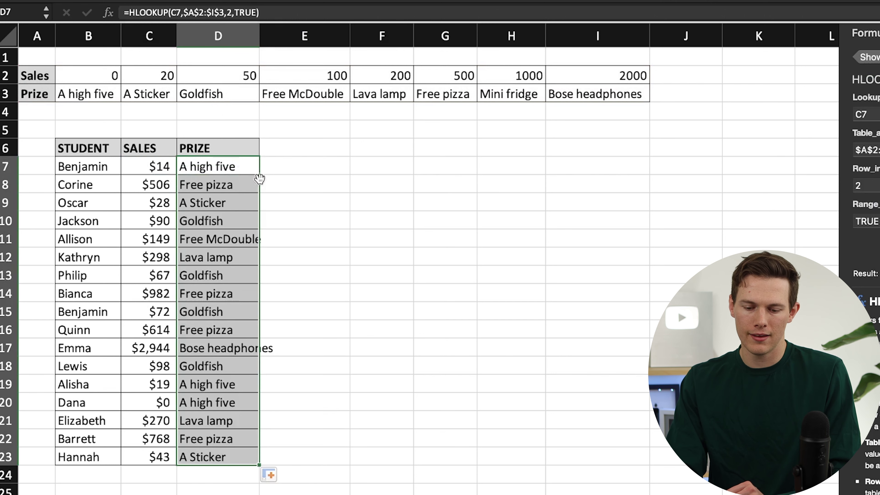
click(338, 442)
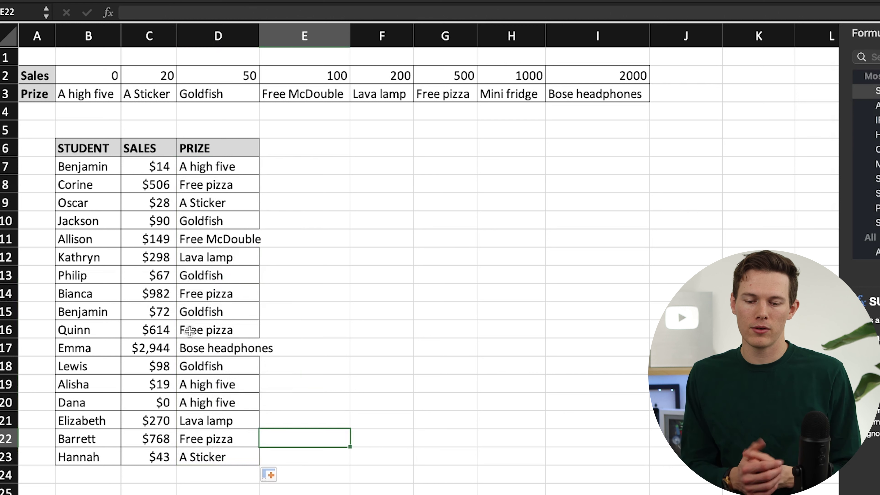